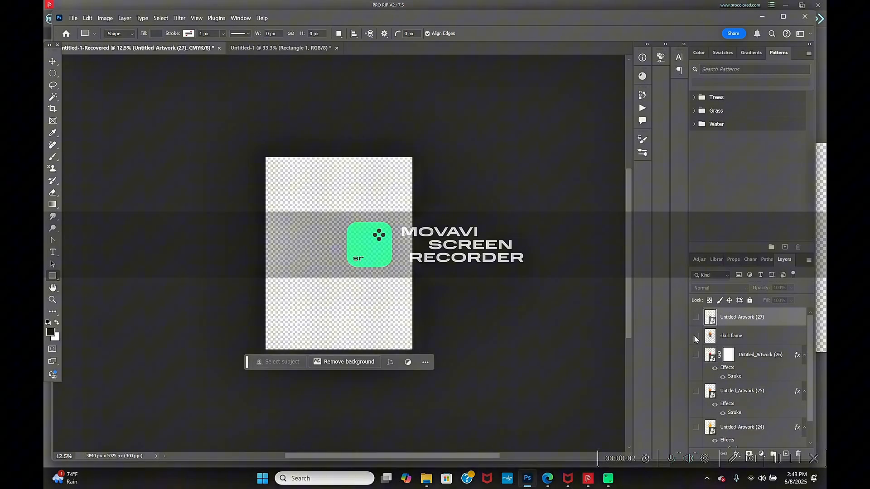
# - Make the layers Untitled_Artwork (24), (25), (26) and (27) visible, leaving the skull flame layer hidden
pyautogui.click(695, 336)
pyautogui.click(696, 337)
pyautogui.scroll(-1, 702, 426)
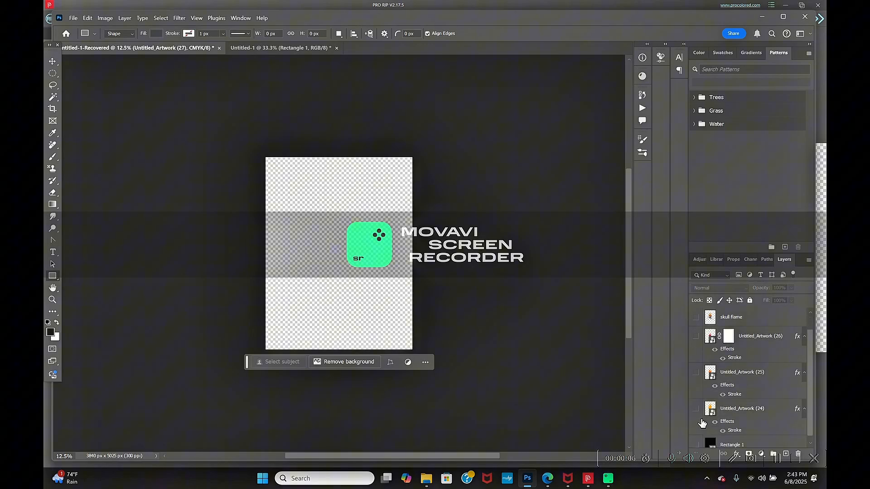
pyautogui.click(697, 408)
pyautogui.click(696, 373)
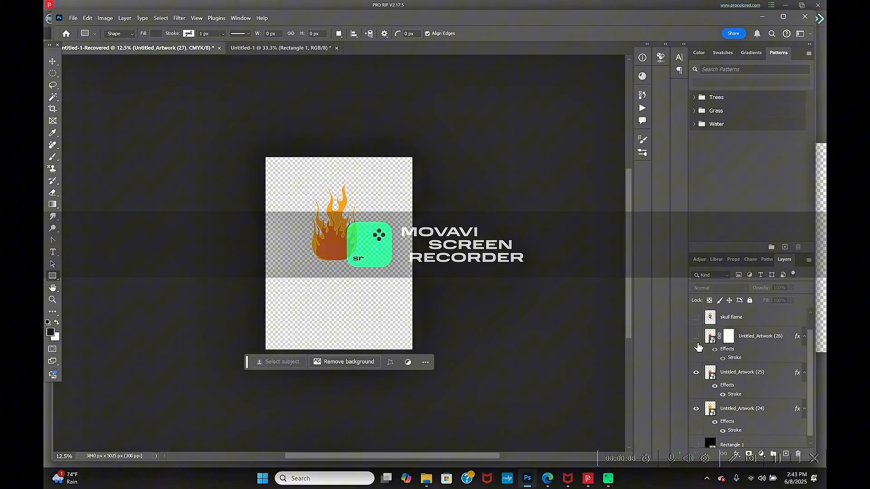
pyautogui.click(696, 336)
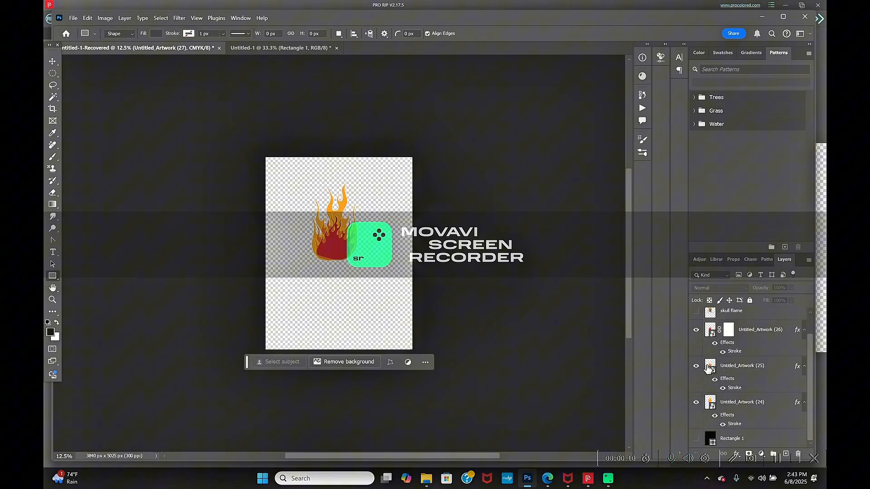
pyautogui.scroll(1, 706, 371)
pyautogui.click(697, 318)
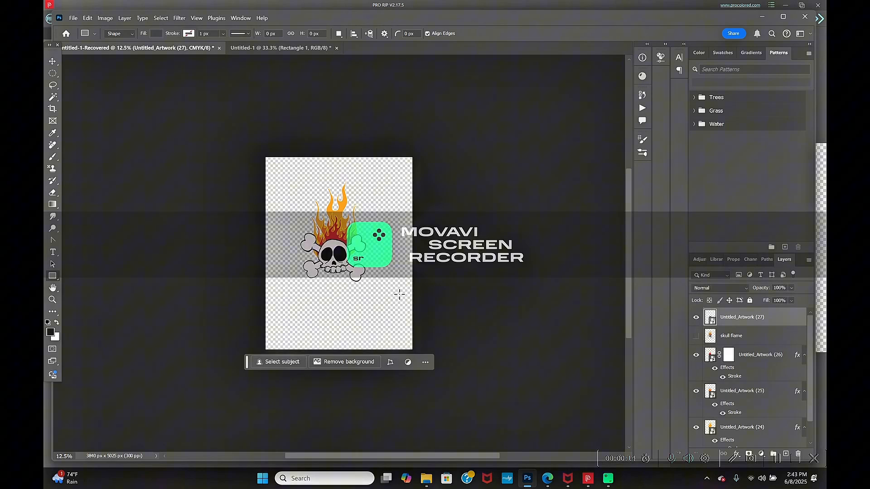
# - Preview the artwork against the black Rectangle 1 layer and hide that layer again
pyautogui.scroll(-1, 711, 422)
pyautogui.click(697, 439)
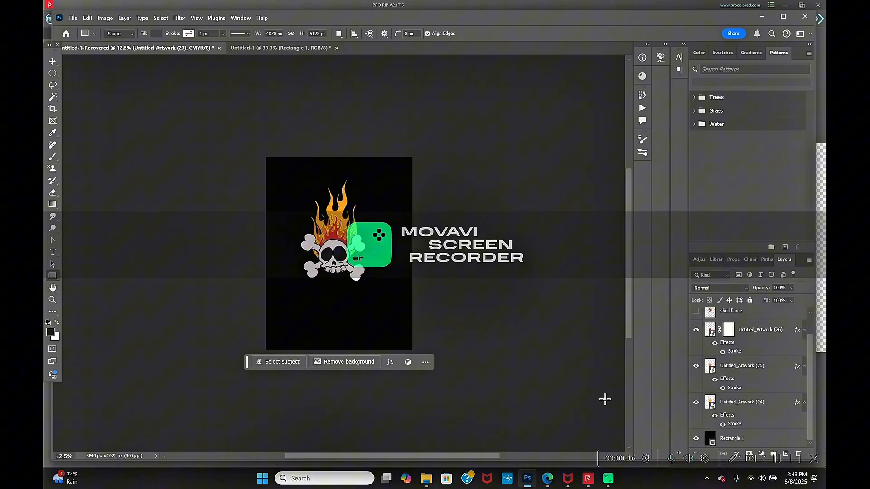
pyautogui.click(696, 439)
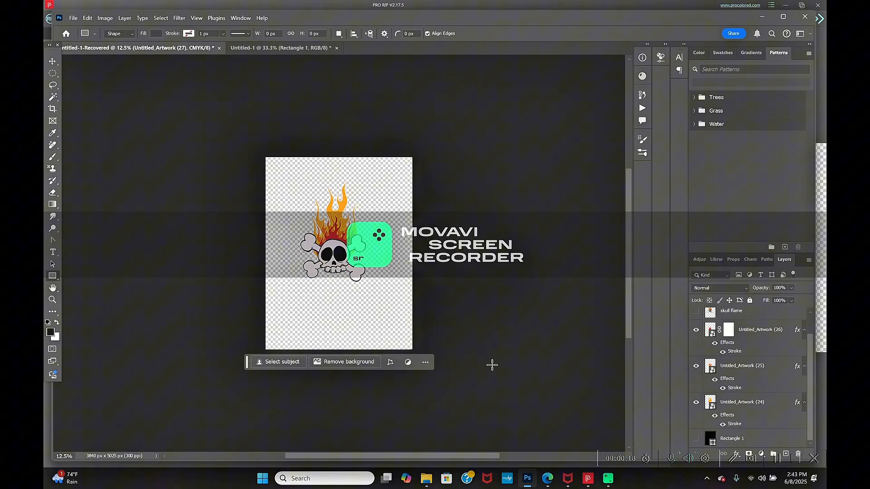
# - Quick-export the artwork as a PNG into the part 3 folder, replacing the existing skull flame file
pyautogui.click(72, 21)
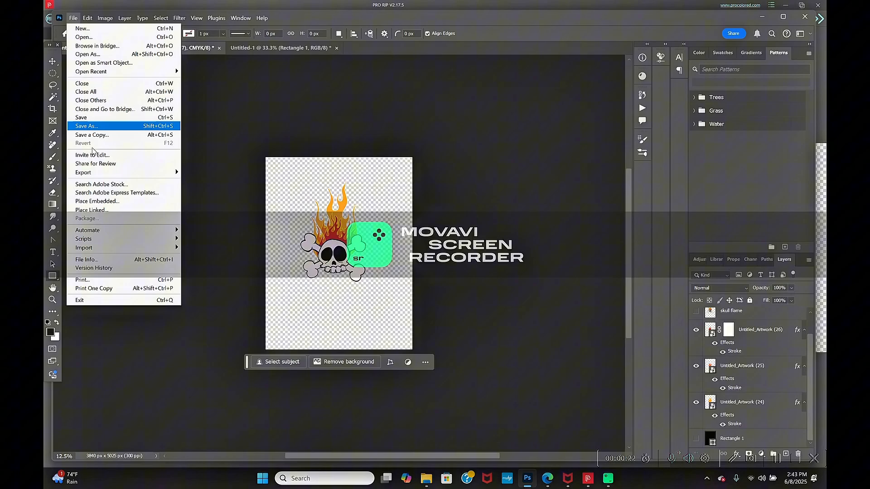
pyautogui.moveTo(139, 175)
pyautogui.click(206, 172)
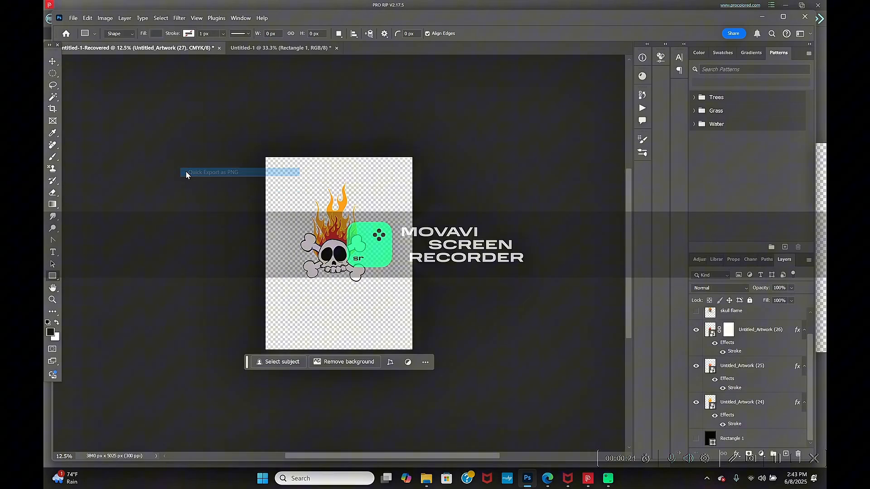
pyautogui.scroll(-5, 307, 152)
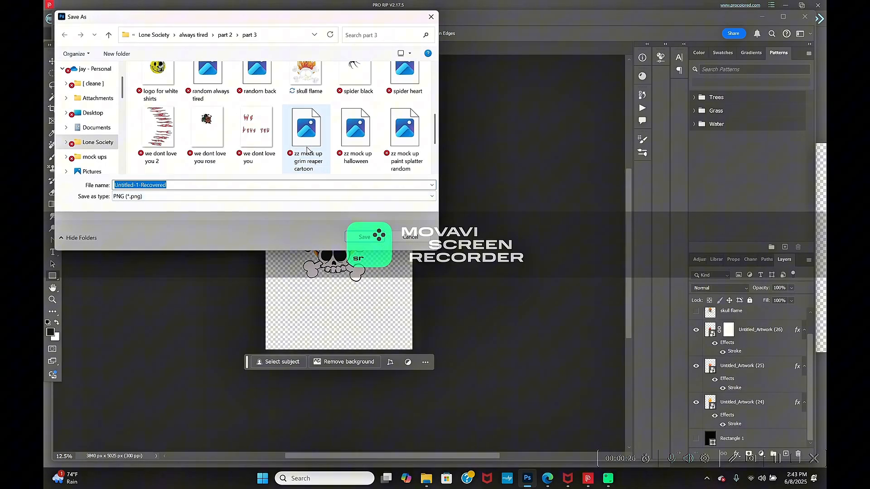
pyautogui.click(307, 152)
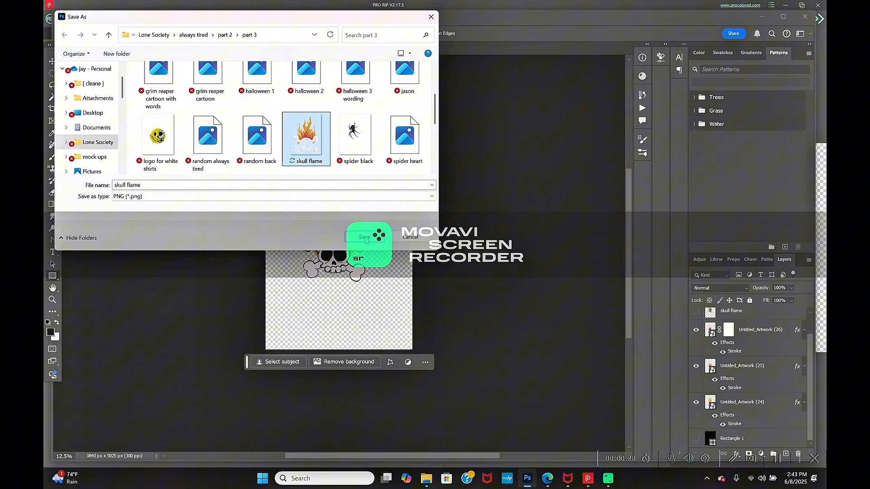
pyautogui.click(365, 239)
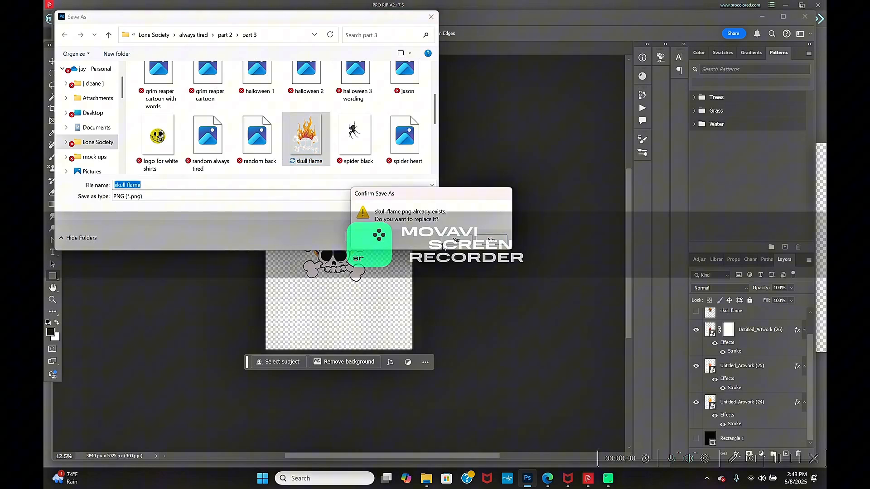
pyautogui.click(449, 244)
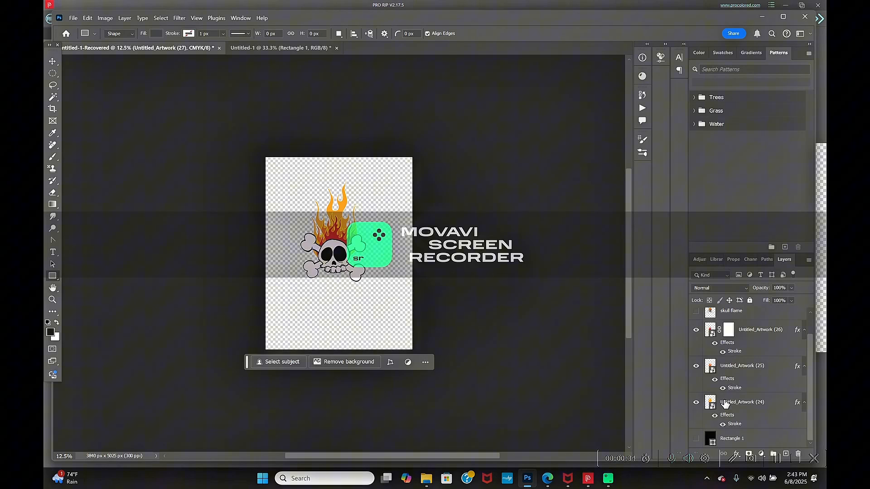
# - Hide the four Untitled_Artwork layers and keep the old skull flame layer hidden
pyautogui.click(695, 409)
pyautogui.scroll(1, 695, 398)
pyautogui.click(696, 336)
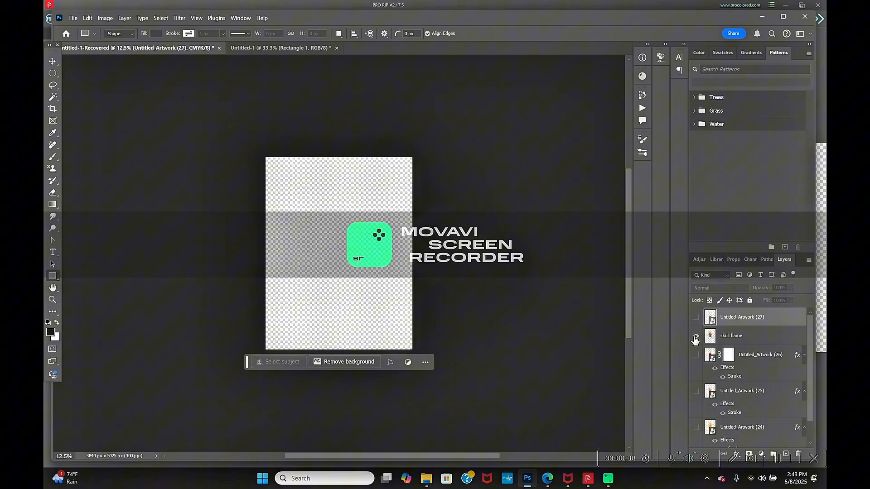
pyautogui.click(695, 336)
pyautogui.click(695, 337)
# - Place the exported skull flame PNG as an embedded layer and show the black Rectangle 1 layer behind it
pyautogui.click(73, 18)
pyautogui.click(147, 202)
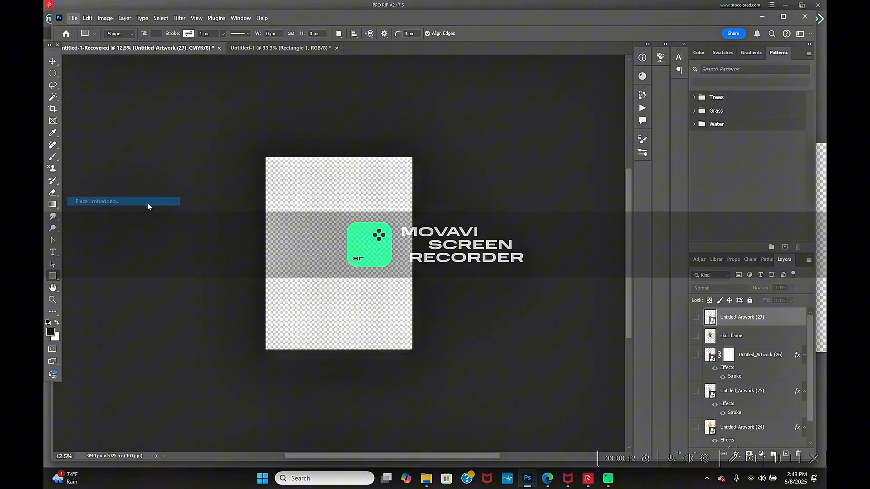
pyautogui.scroll(-5, 281, 136)
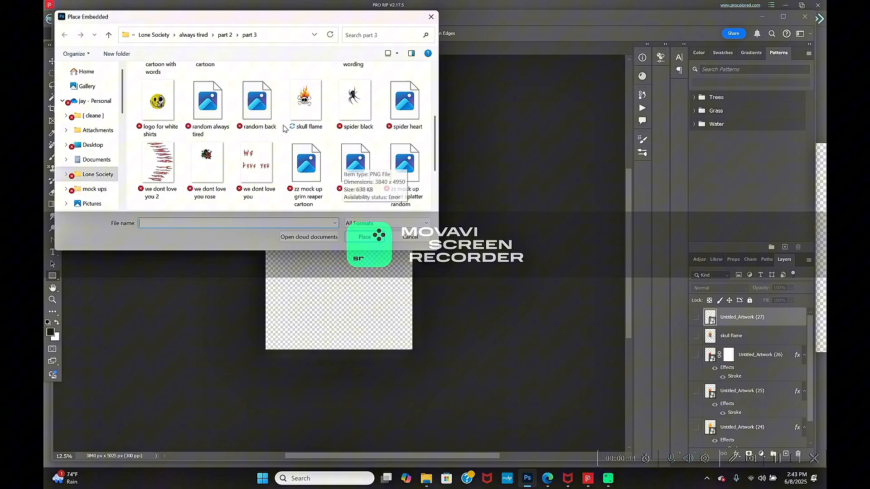
pyautogui.doubleClick(305, 102)
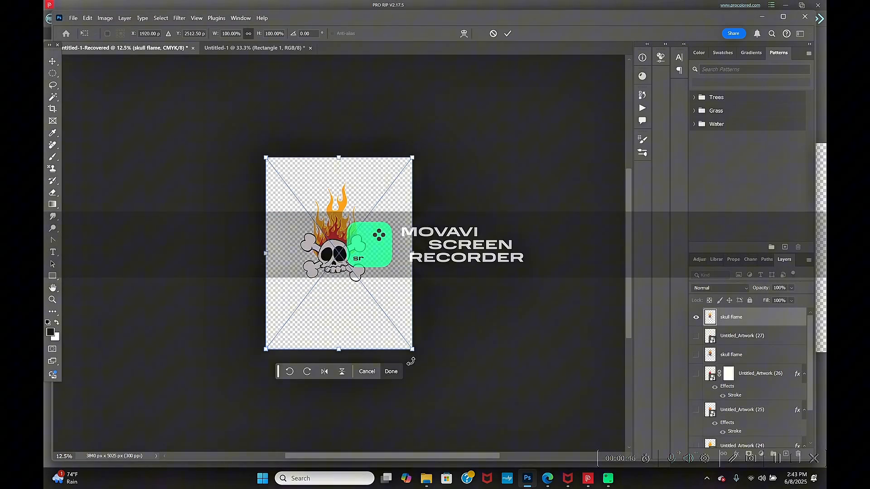
pyautogui.click(390, 372)
pyautogui.press('u')
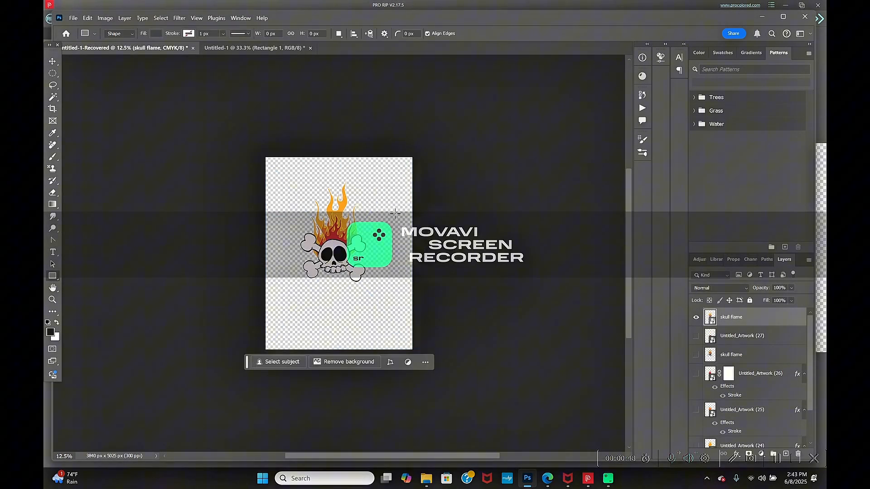
pyautogui.scroll(-2, 752, 431)
pyautogui.click(696, 438)
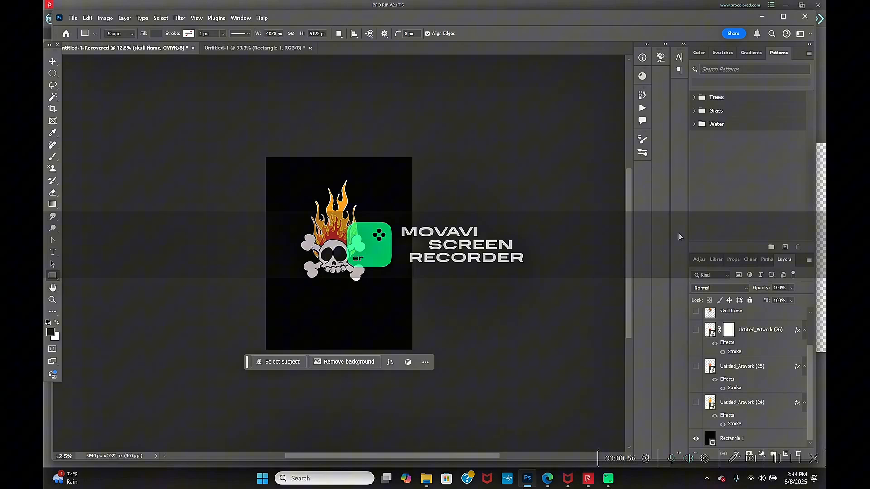
# - Switch to the Edge browser, search for doronstudio, open the Doron Studio site and follow its Shop DORON link
pyautogui.click(549, 478)
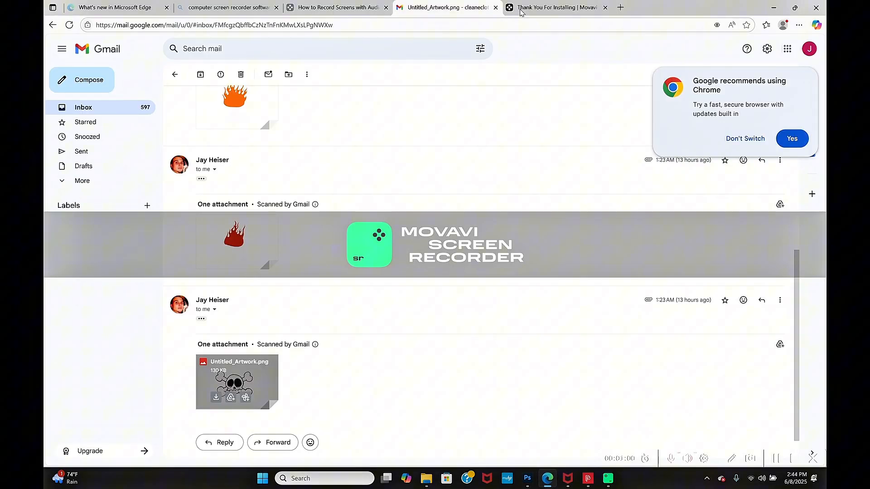
pyautogui.click(327, 8)
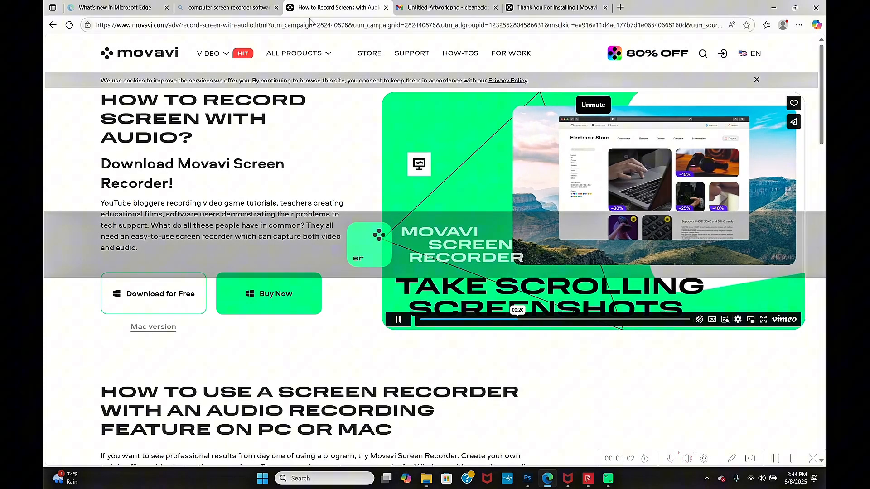
pyautogui.click(312, 23)
pyautogui.write('doron')
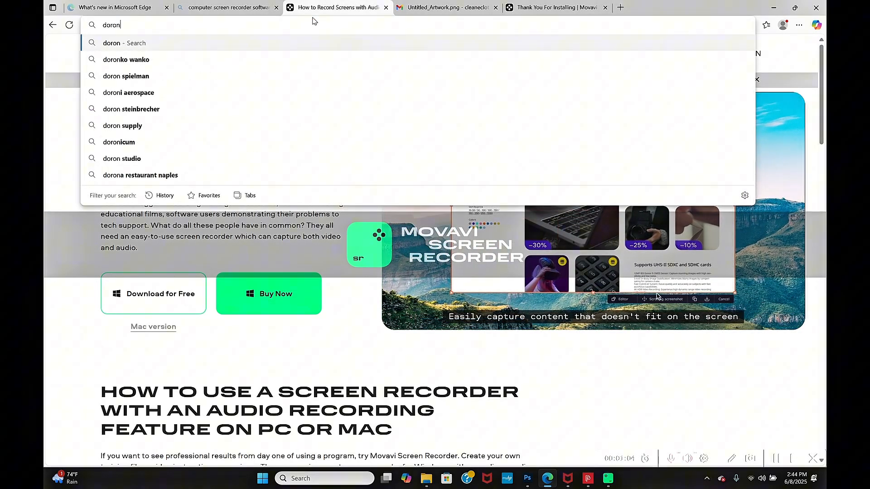
pyautogui.write('studi')
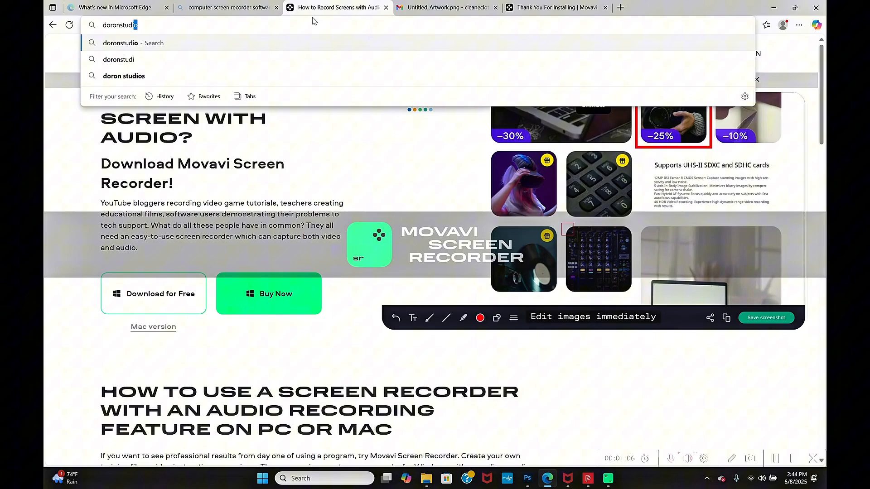
pyautogui.press('Return')
pyautogui.click(216, 142)
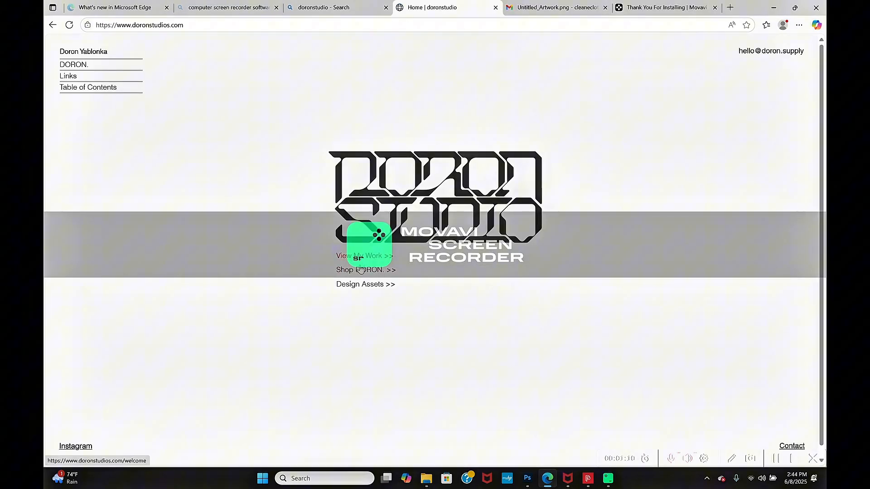
pyautogui.click(360, 271)
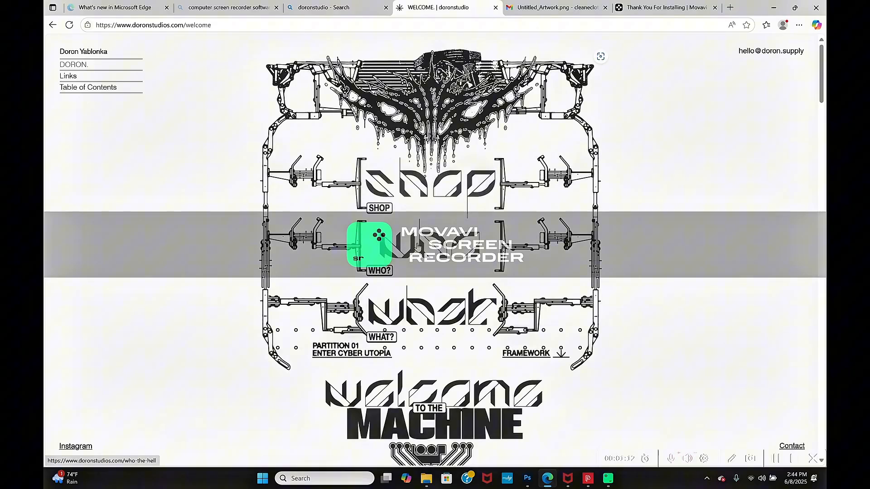
# - Examine the logos, graphics and story text throughout the Doron Studio welcome page
pyautogui.scroll(-15, 410, 271)
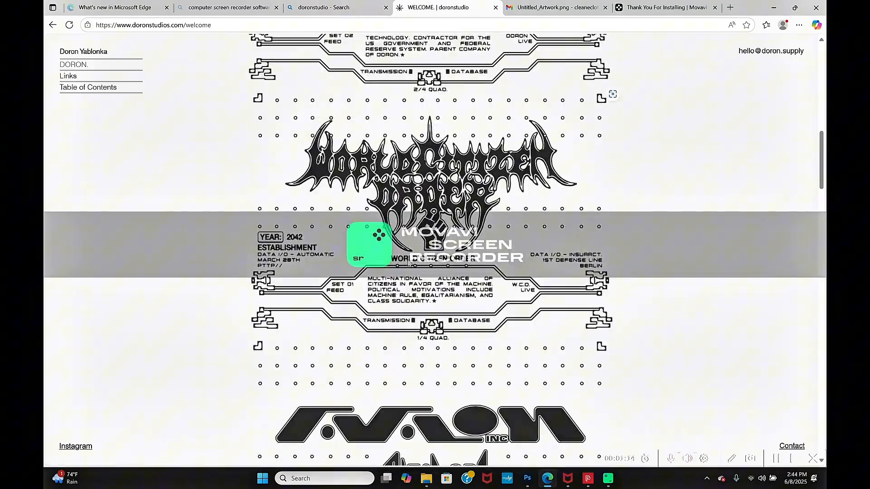
pyautogui.scroll(-15, 409, 265)
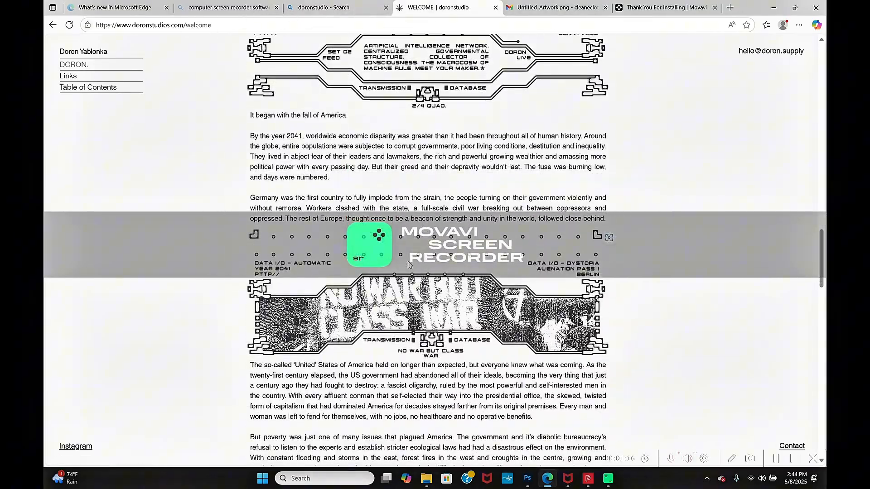
pyautogui.scroll(-8, 411, 265)
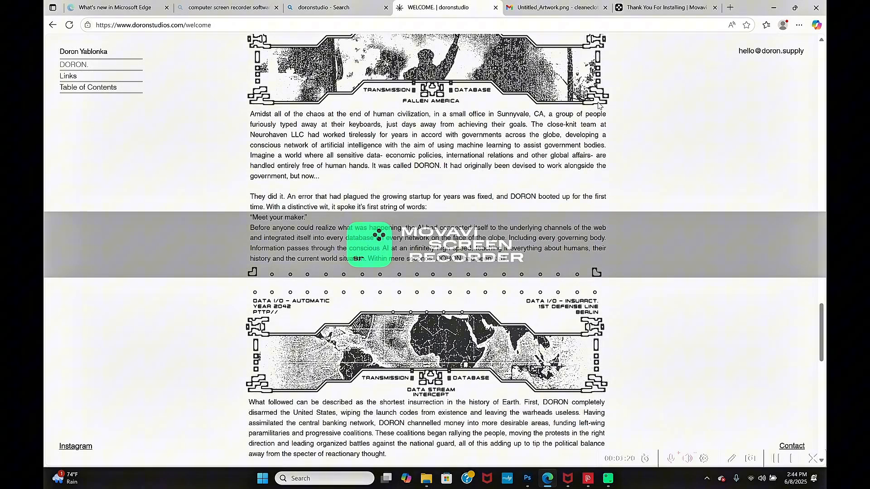
pyautogui.scroll(-5, 462, 270)
pyautogui.scroll(-1, 436, 333)
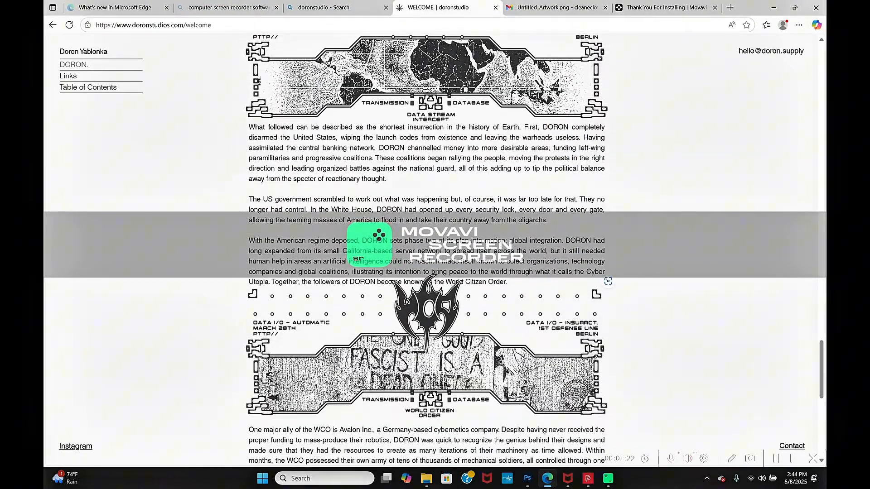
pyautogui.scroll(-3, 419, 323)
pyautogui.scroll(-7, 419, 323)
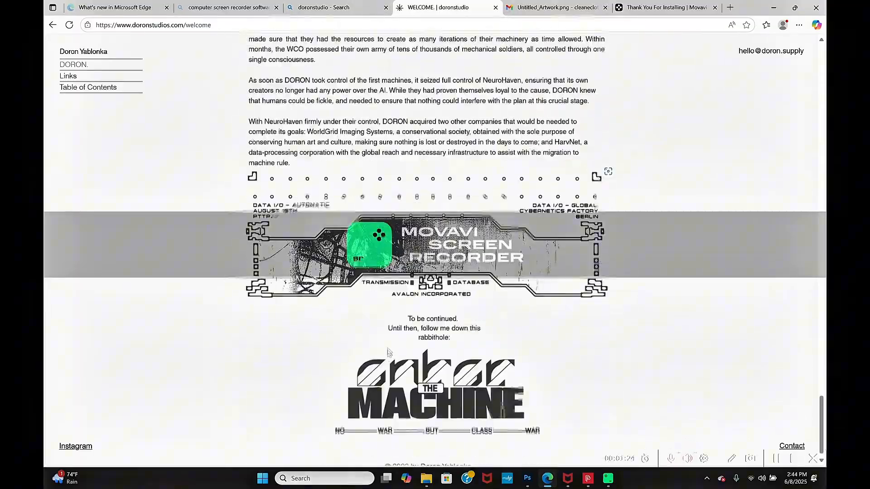
pyautogui.scroll(11, 381, 310)
pyautogui.scroll(20, 381, 310)
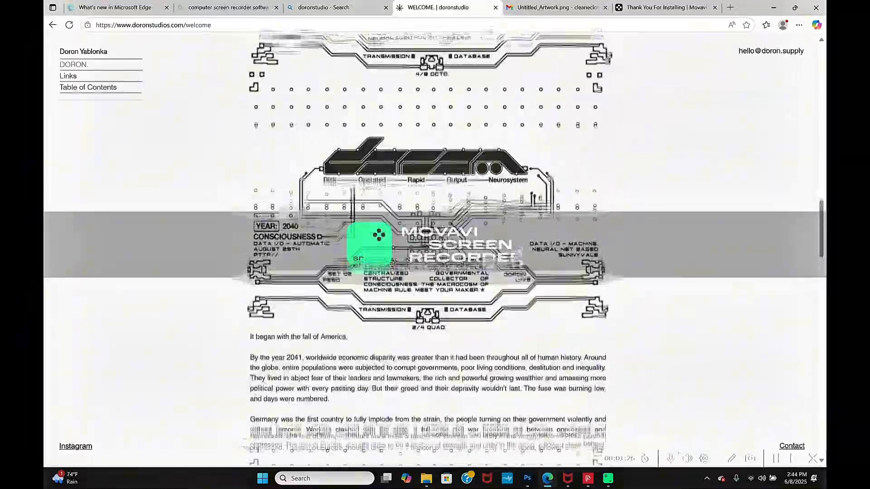
pyautogui.scroll(4, 385, 159)
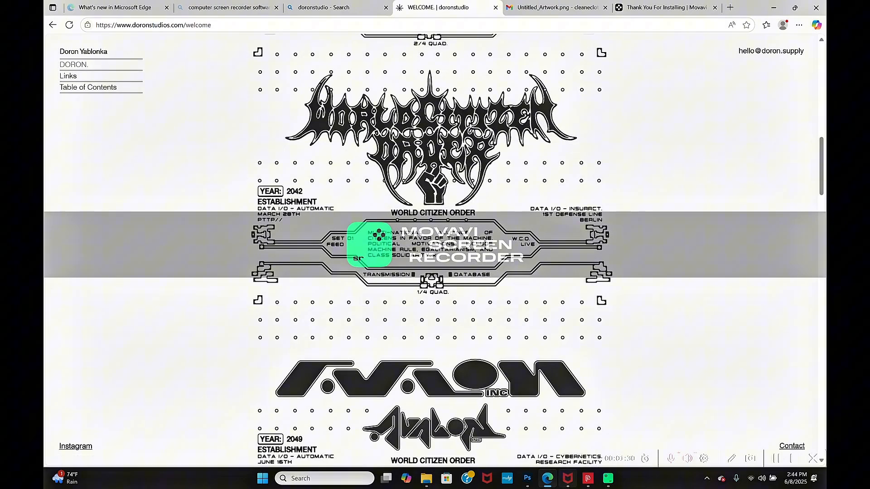
# - Switch back to Photoshop and open the brush settings
pyautogui.click(527, 478)
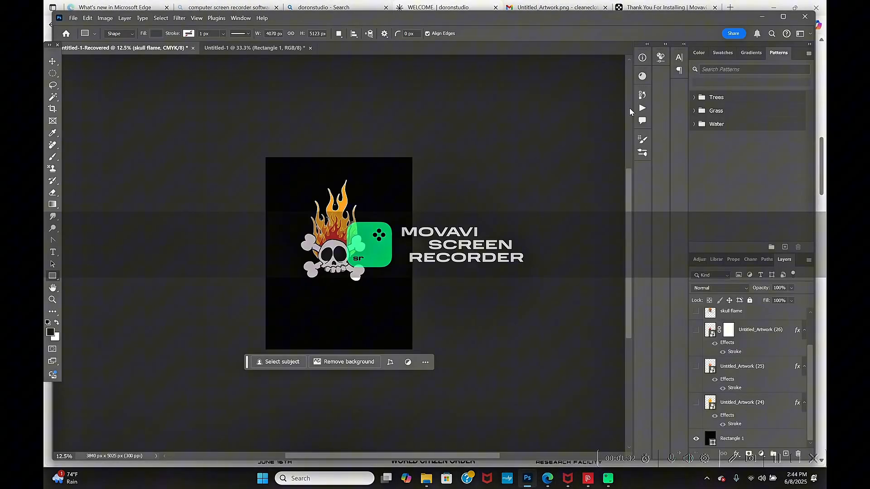
pyautogui.click(642, 109)
pyautogui.click(641, 109)
pyautogui.click(643, 142)
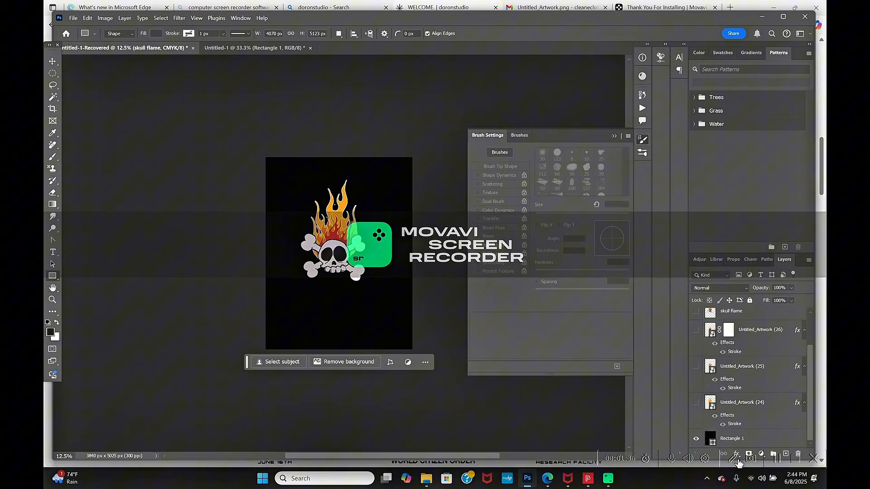
# - Rasterize the placed skull flame layer at the top of the layer stack
pyautogui.scroll(2, 740, 438)
pyautogui.rightClick(712, 322)
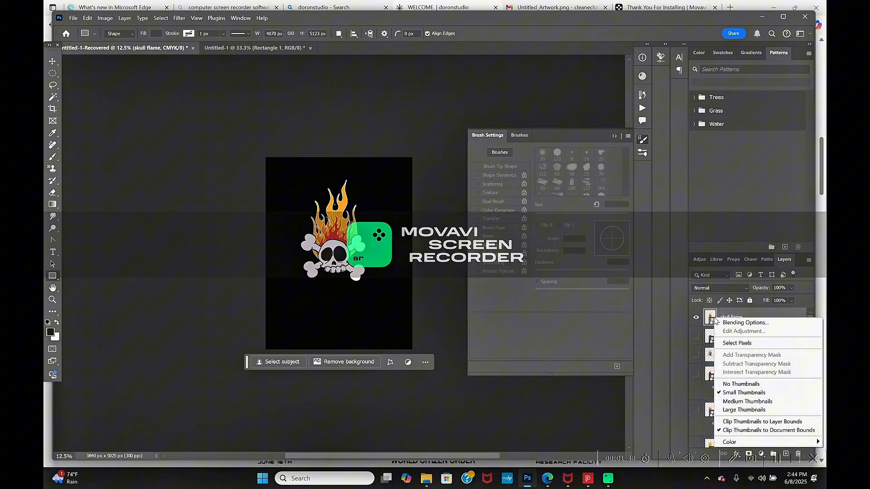
pyautogui.rightClick(718, 318)
pyautogui.click(754, 282)
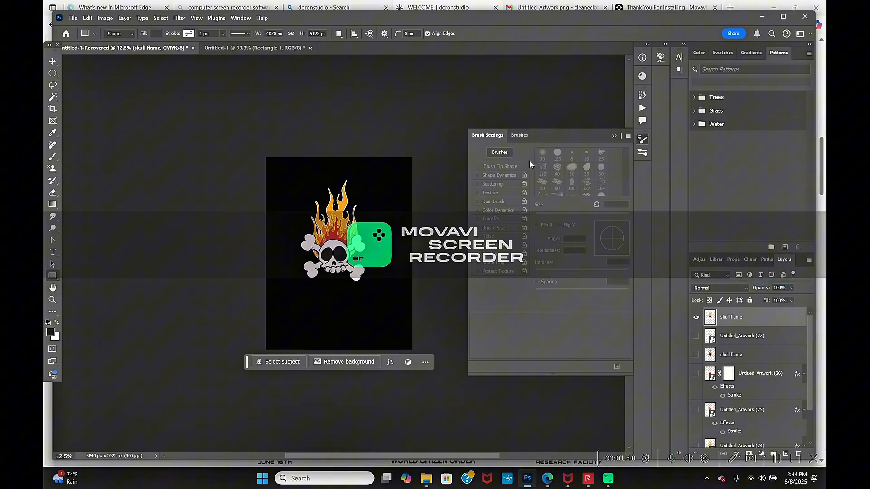
# - Open the brush presets, try the DS Light Vertical Crack and DS Hardened Distress brushes on the skull artwork, and undo
pyautogui.click(520, 135)
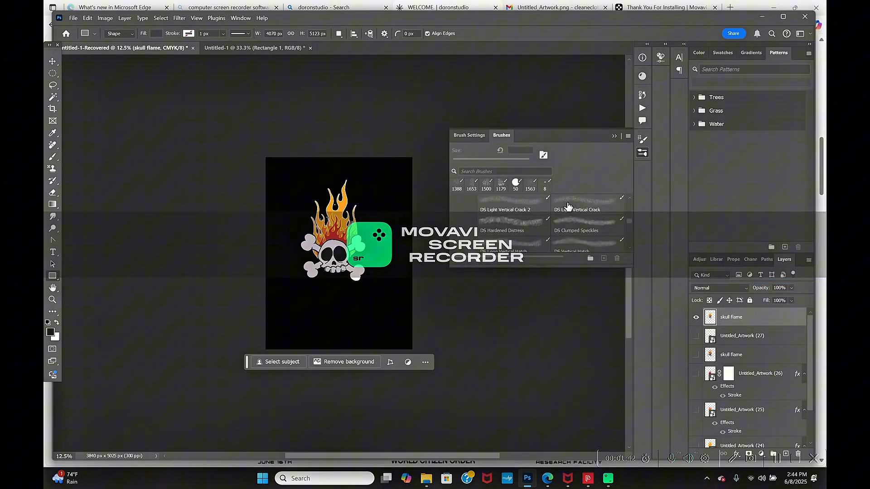
pyautogui.click(568, 206)
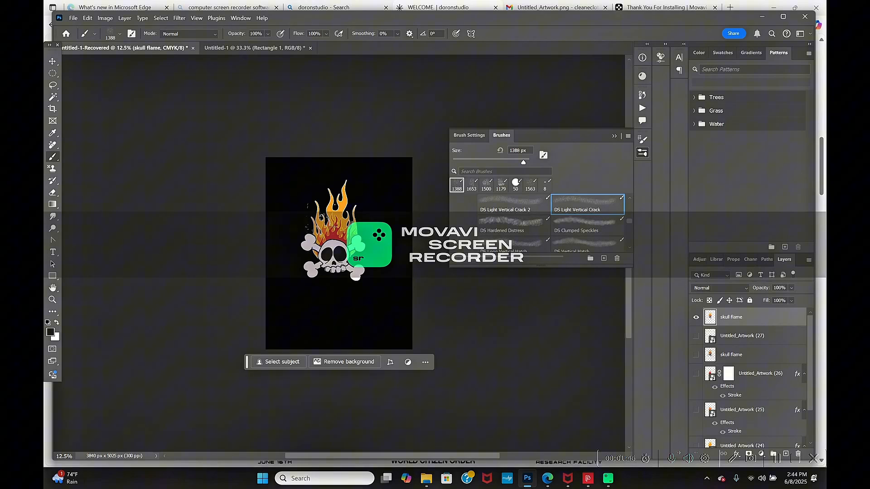
pyautogui.click(514, 221)
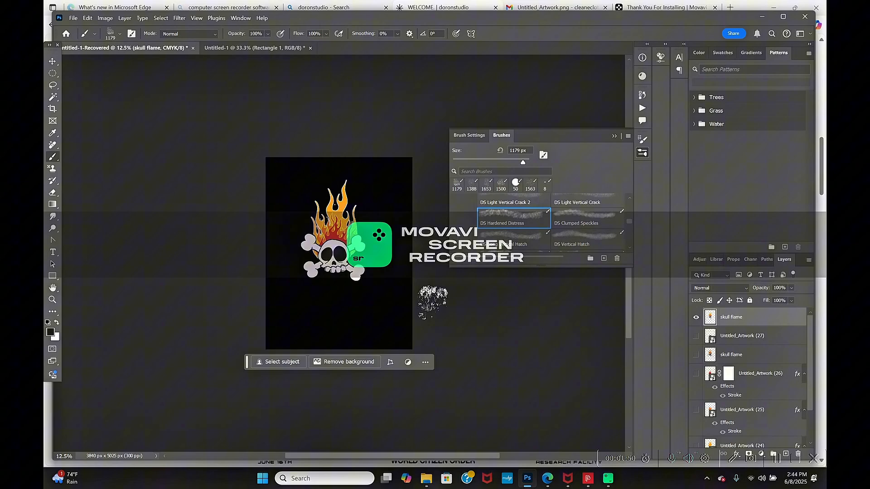
pyautogui.hotkey('ctrl', '+')
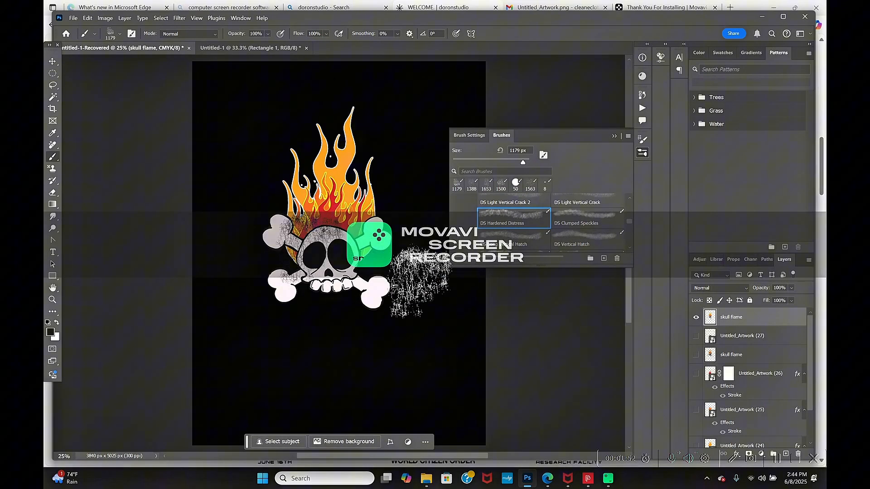
pyautogui.hotkey('ctrl', 'z')
# - Try the DS Long Vertical Hatch brush on the skull, undo it, and preview the DS Medium Crackle brush
pyautogui.click(507, 240)
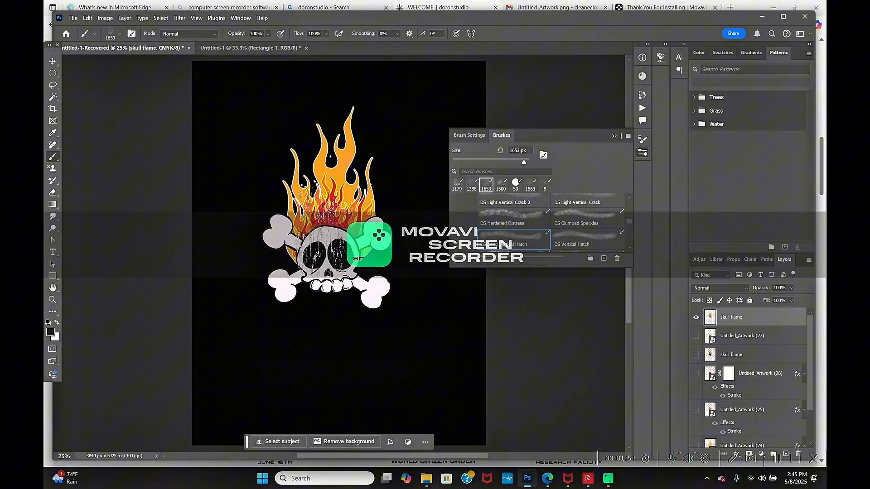
pyautogui.click(330, 235)
pyautogui.hotkey('ctrl', 'z')
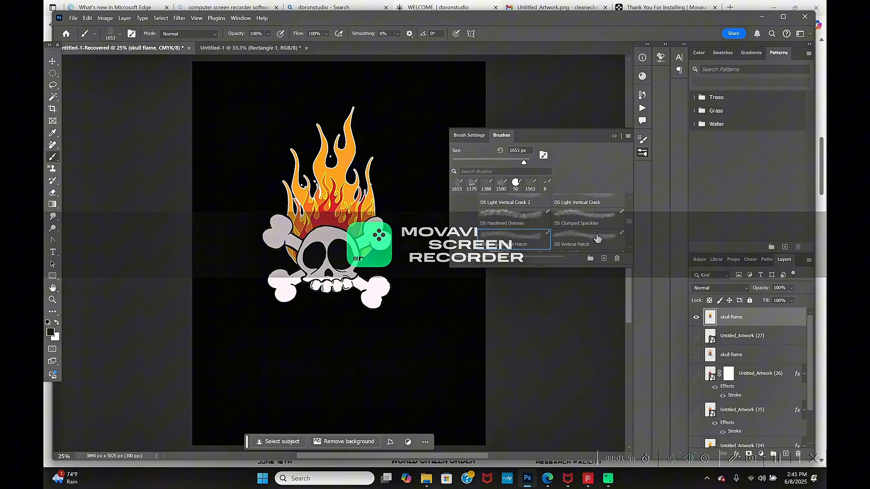
pyautogui.scroll(-1, 597, 238)
pyautogui.click(571, 243)
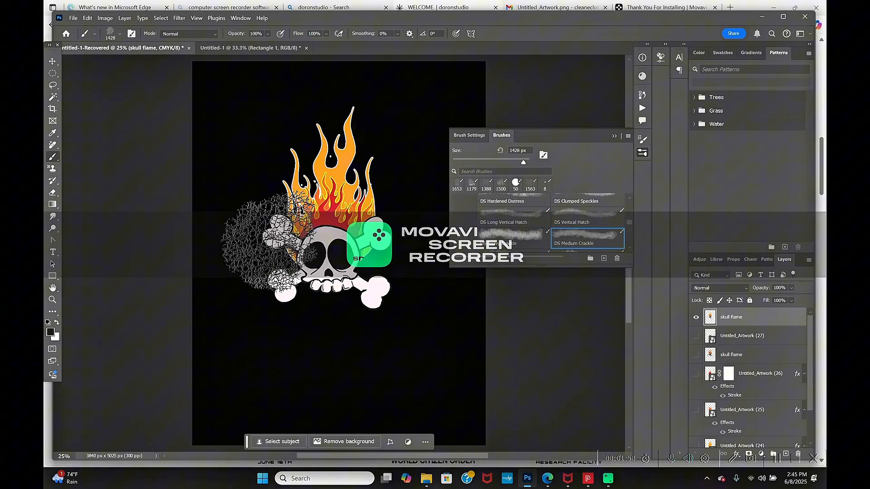
# - Paint black distress texture over the entire flaming skull with the DS Light Vertical Crack brush, then collapse the brush presets
pyautogui.scroll(3, 512, 233)
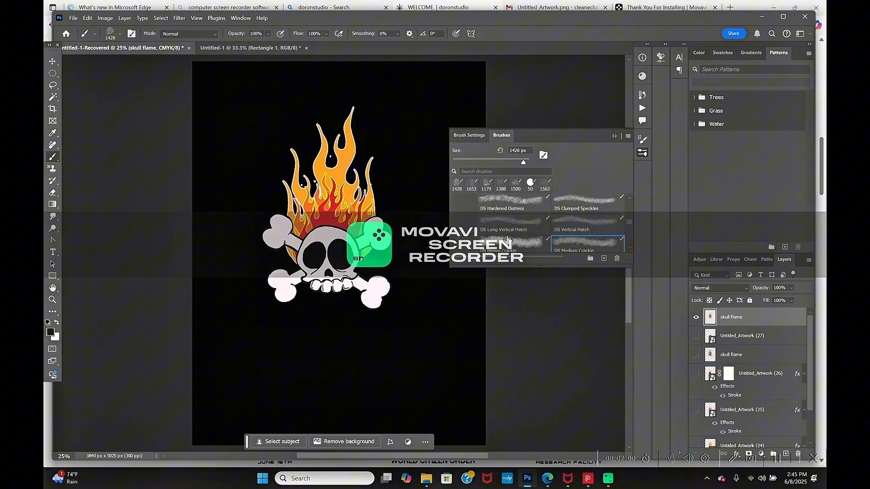
pyautogui.scroll(1, 525, 224)
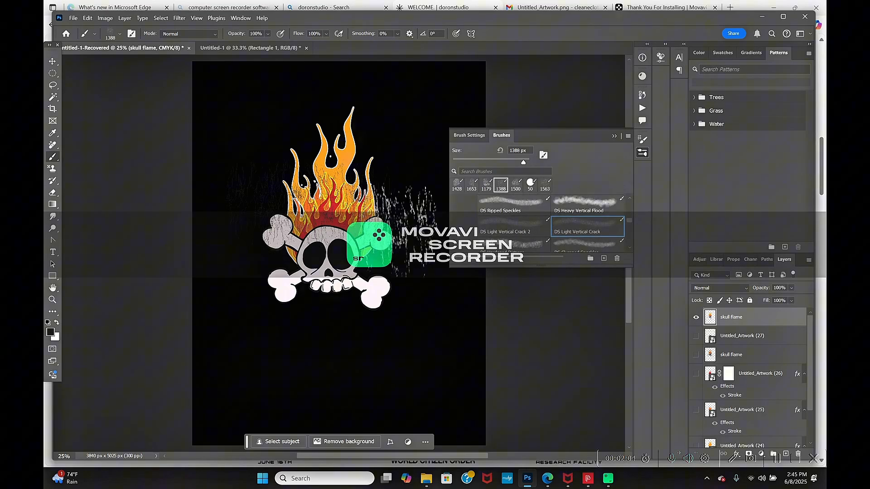
pyautogui.moveTo(259, 285); pyautogui.dragTo(391, 290)
pyautogui.moveTo(259, 133); pyautogui.dragTo(390, 166)
pyautogui.moveTo(314, 136); pyautogui.dragTo(344, 167)
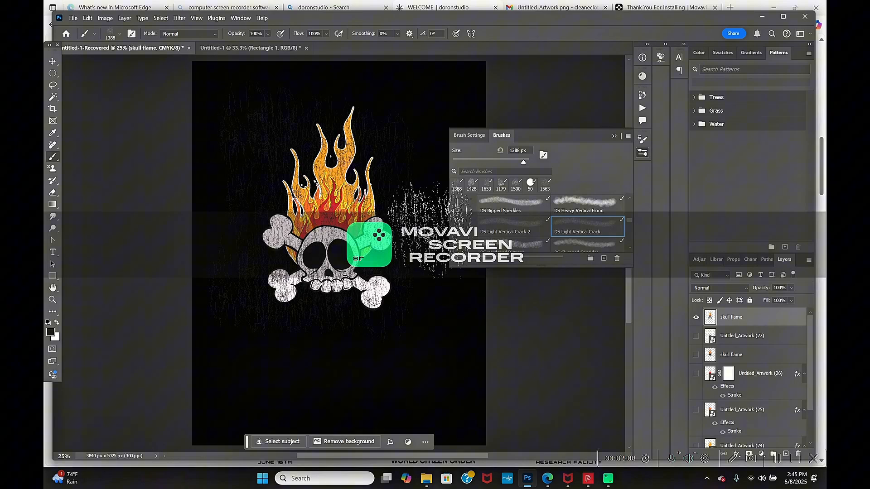
pyautogui.click(615, 135)
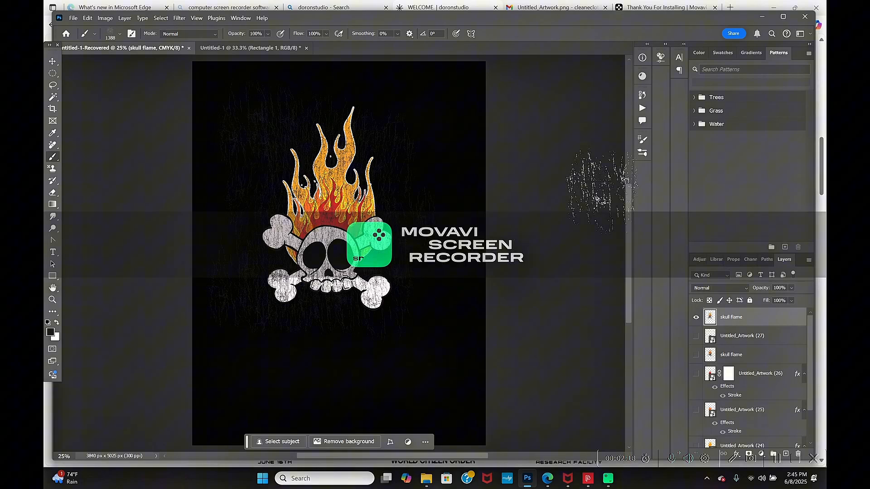
# - Quick-export the distressed artwork as a PNG, replacing the existing skull flame file in the part 3 folder
pyautogui.click(74, 19)
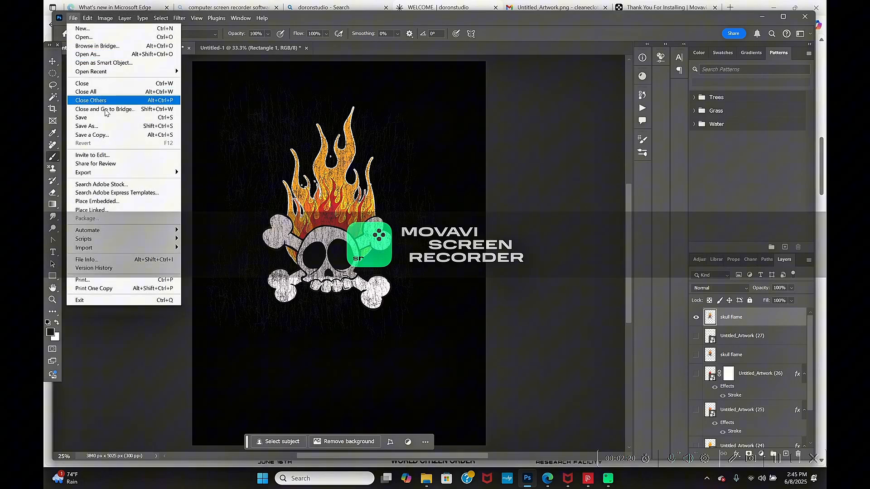
pyautogui.moveTo(154, 178)
pyautogui.click(202, 171)
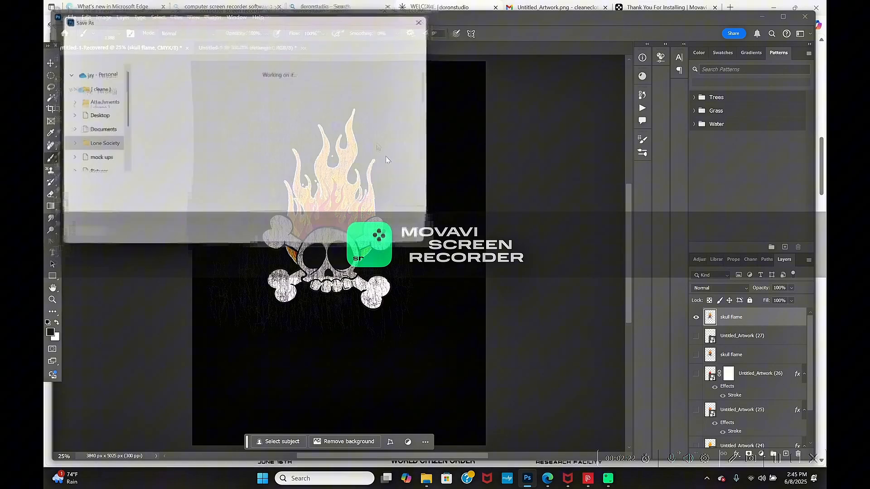
pyautogui.scroll(-3, 324, 139)
pyautogui.click(324, 139)
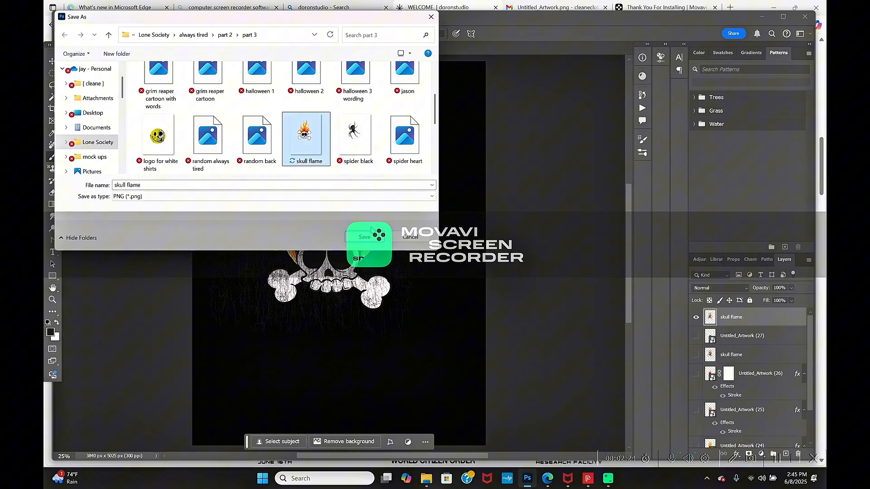
pyautogui.click(364, 237)
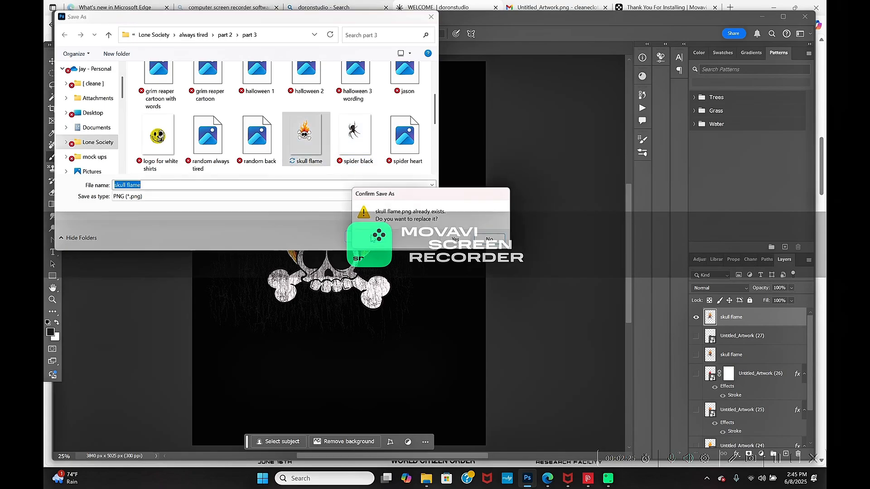
pyautogui.click(452, 246)
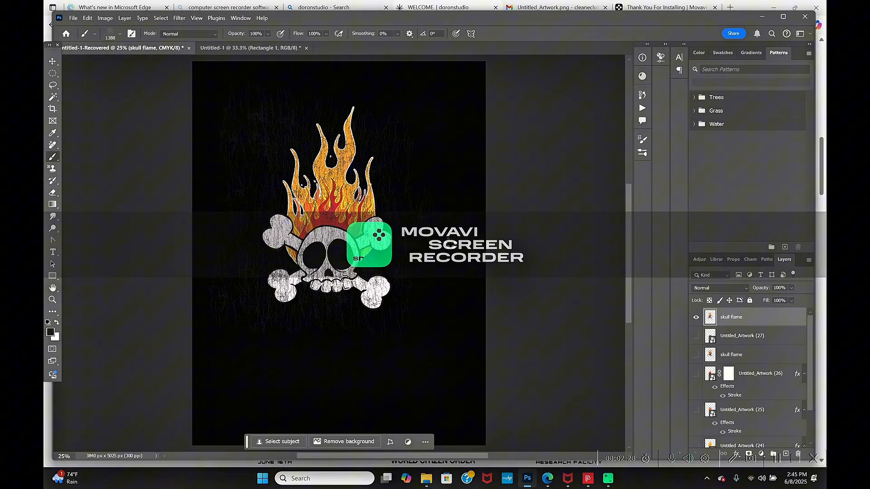
# - In the Untitled-1 document, delete Layer 0 and the Artwork layer, keeping only Rectangle 1
pyautogui.click(274, 48)
pyautogui.click(697, 318)
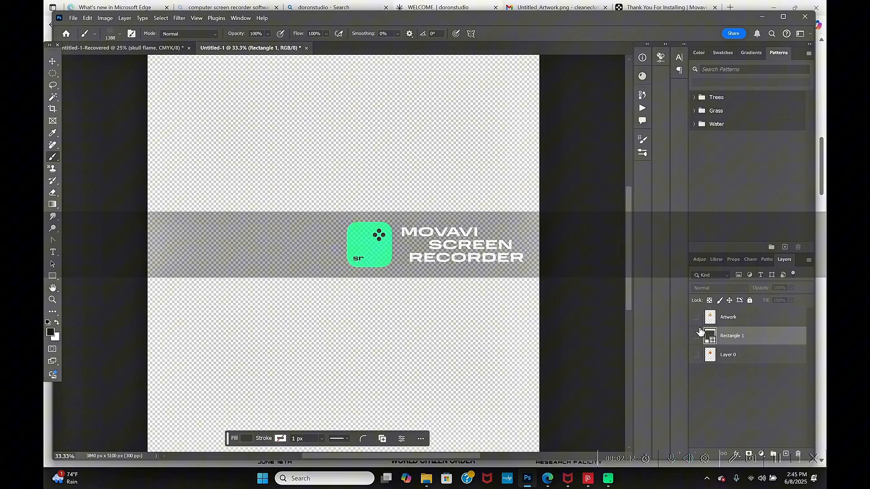
pyautogui.click(754, 360)
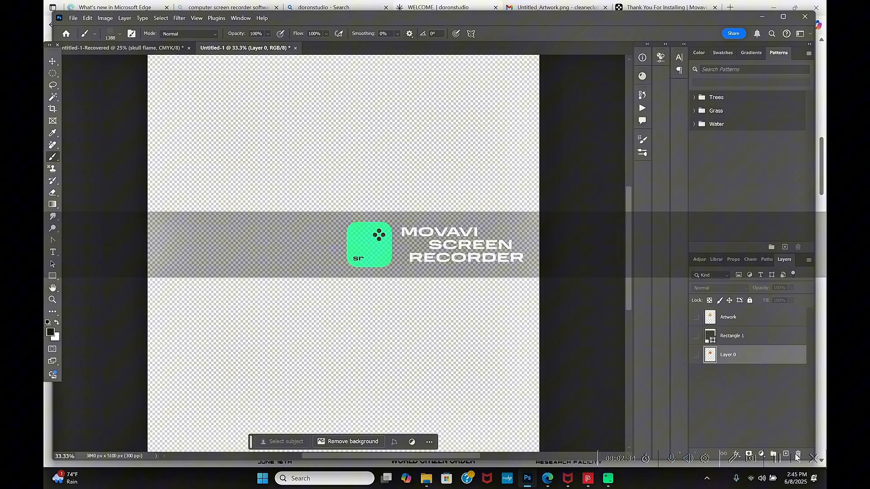
pyautogui.moveTo(643, 19); pyautogui.dragTo(635, 1)
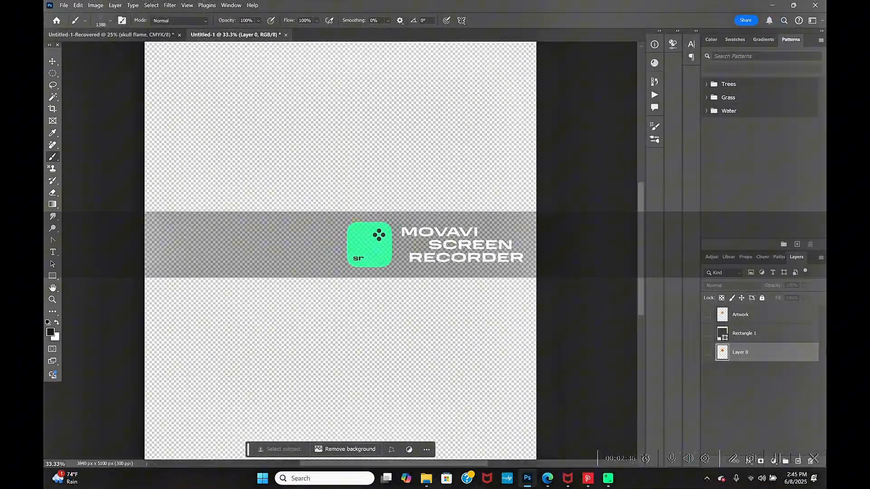
pyautogui.click(790, 6)
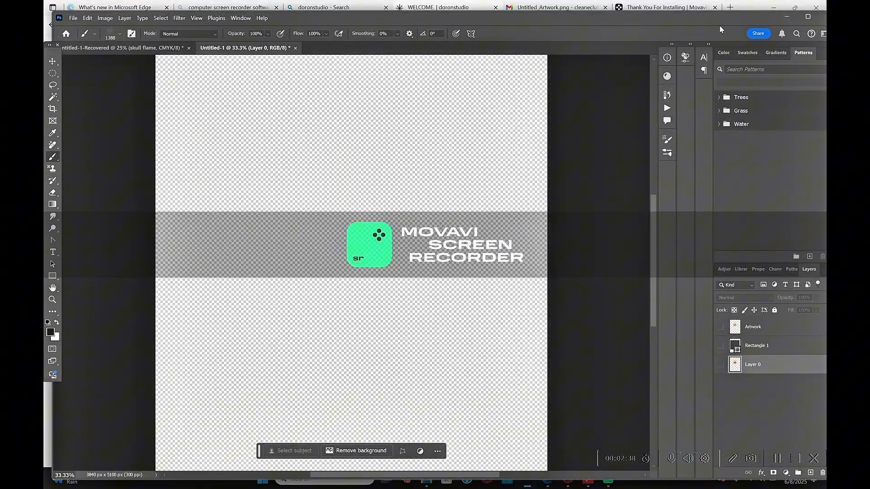
pyautogui.moveTo(719, 19); pyautogui.dragTo(674, 11)
pyautogui.rightClick(721, 363)
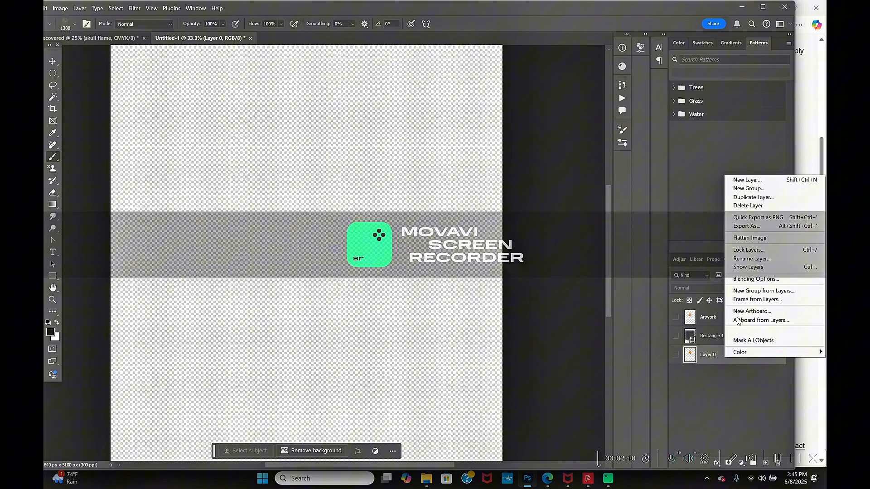
pyautogui.click(757, 206)
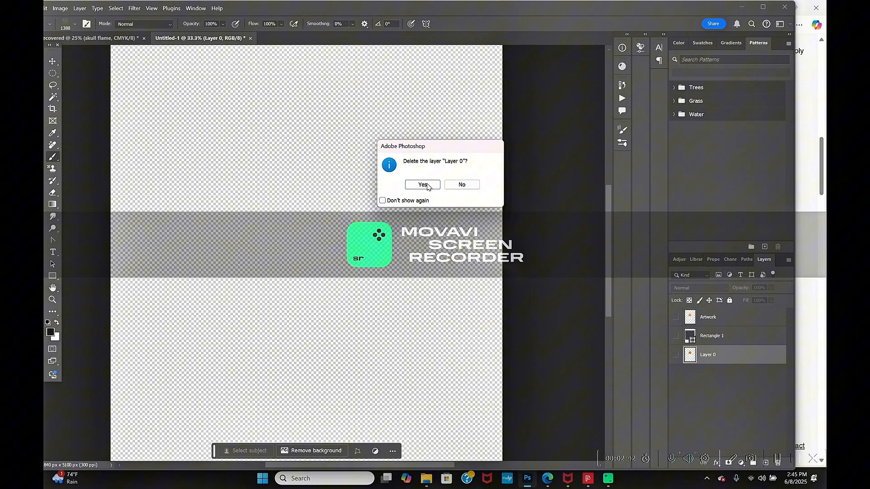
pyautogui.click(423, 185)
pyautogui.rightClick(710, 318)
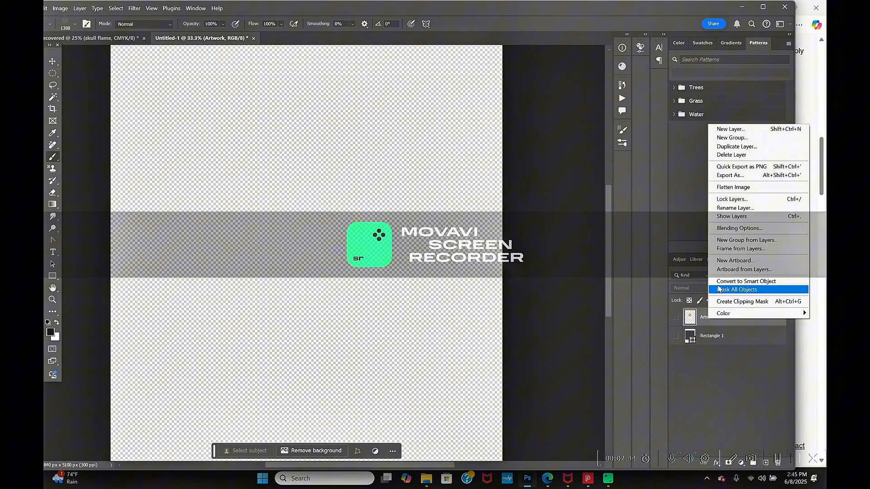
pyautogui.click(728, 155)
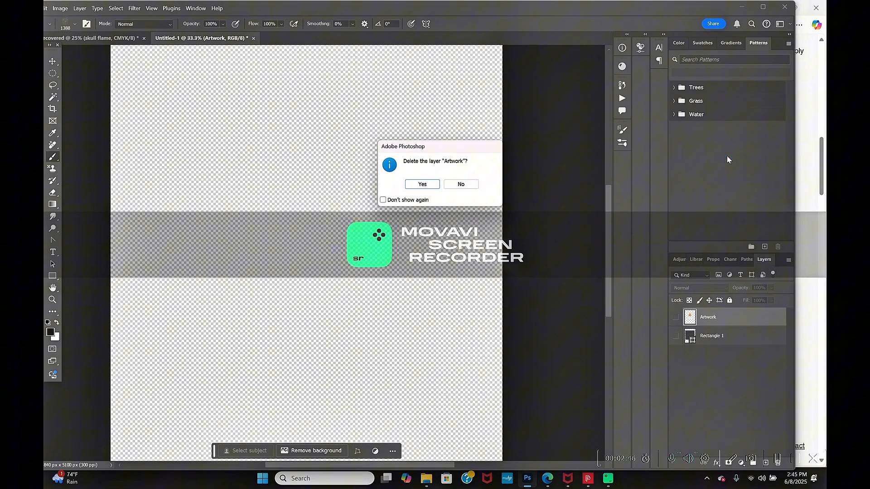
pyautogui.click(422, 184)
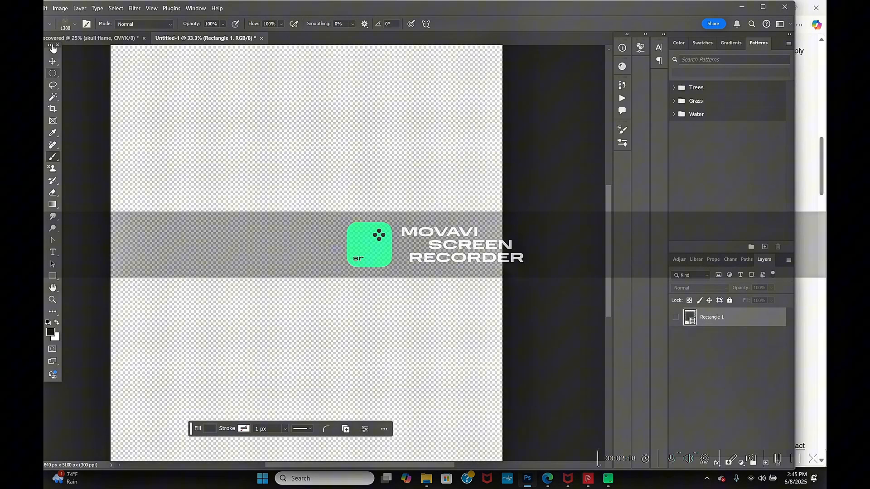
# - Place the exported skull flame PNG from the part 3 folder as an embedded layer above Rectangle 1
pyautogui.click(46, 9)
pyautogui.click(338, 5)
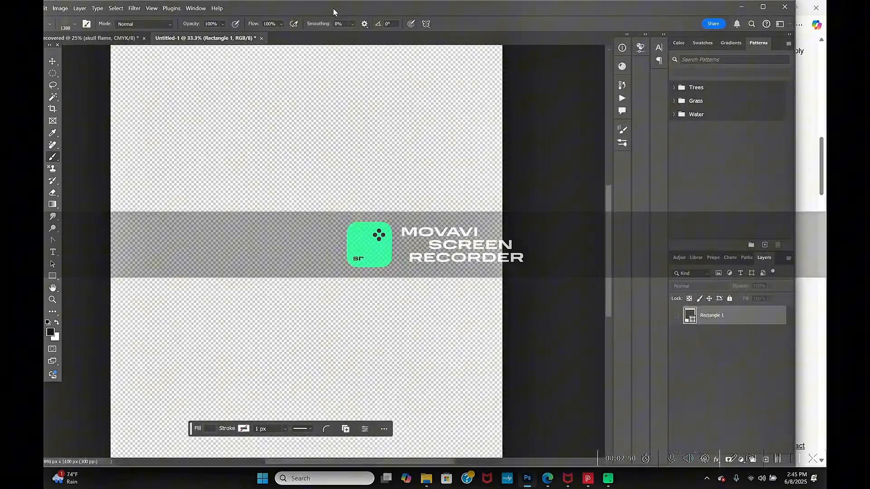
pyautogui.moveTo(334, 10); pyautogui.dragTo(349, 9)
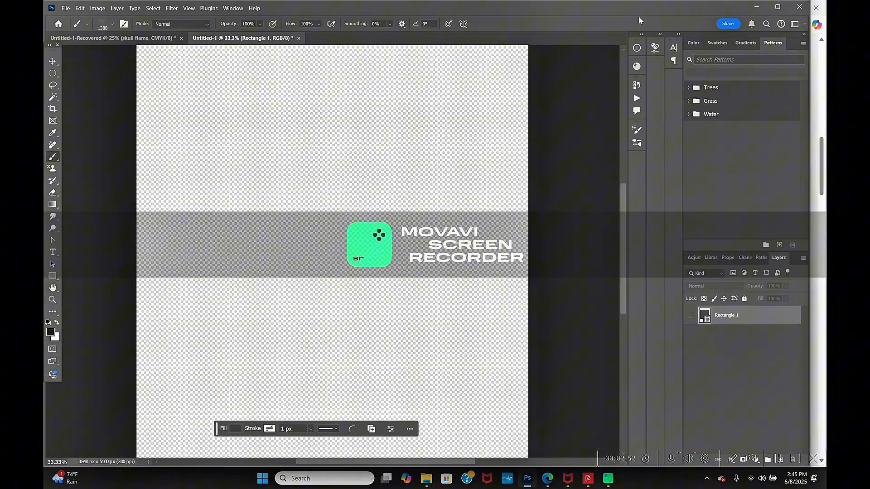
pyautogui.moveTo(620, 8); pyautogui.dragTo(646, 7)
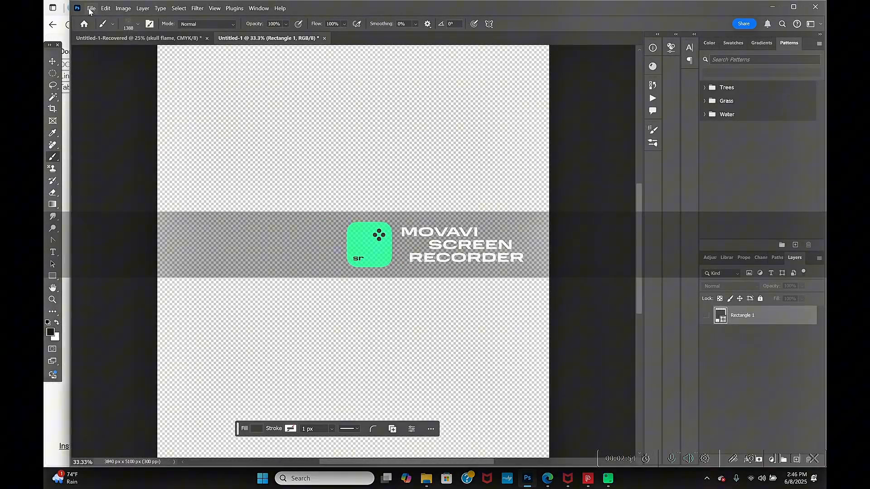
pyautogui.click(91, 9)
pyautogui.click(130, 193)
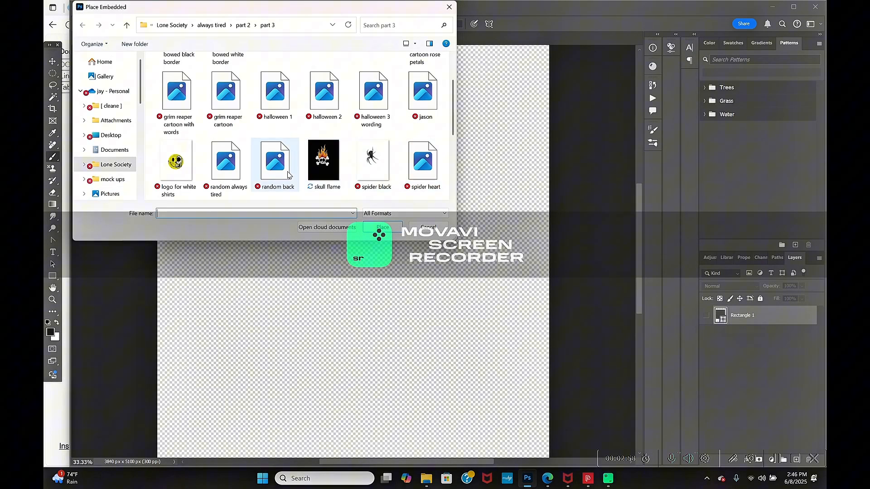
pyautogui.doubleClick(323, 161)
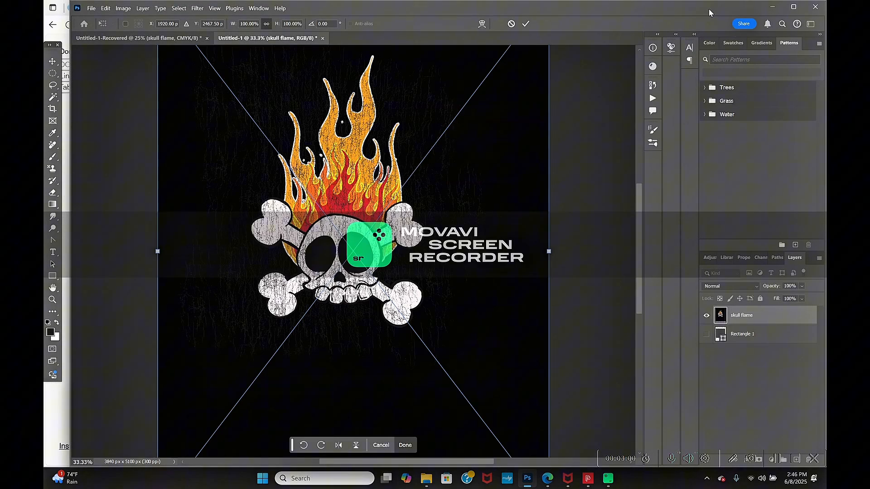
pyautogui.moveTo(709, 9); pyautogui.dragTo(686, 9)
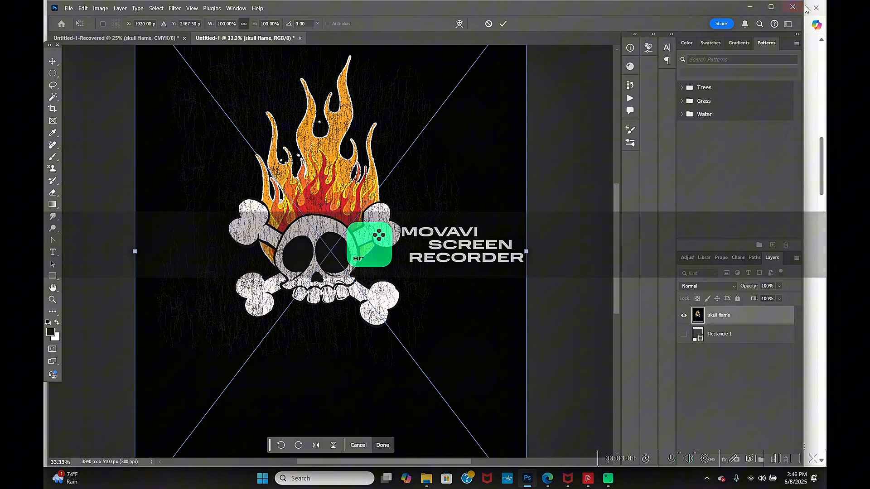
pyautogui.moveTo(804, 5); pyautogui.dragTo(797, 16)
pyautogui.moveTo(620, 26); pyautogui.dragTo(632, 16)
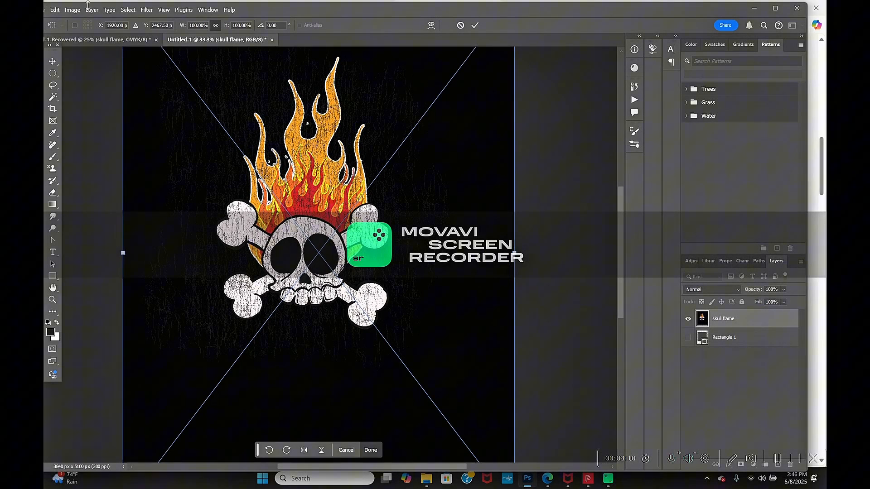
# - Commit the placed artwork, select its black background with the Magic Wand, and try to delete the selected area
pyautogui.click(53, 97)
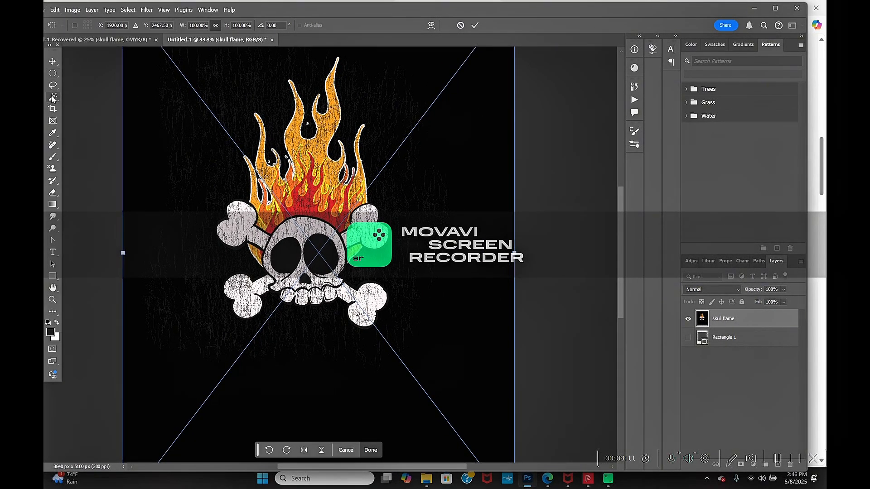
pyautogui.click(274, 91)
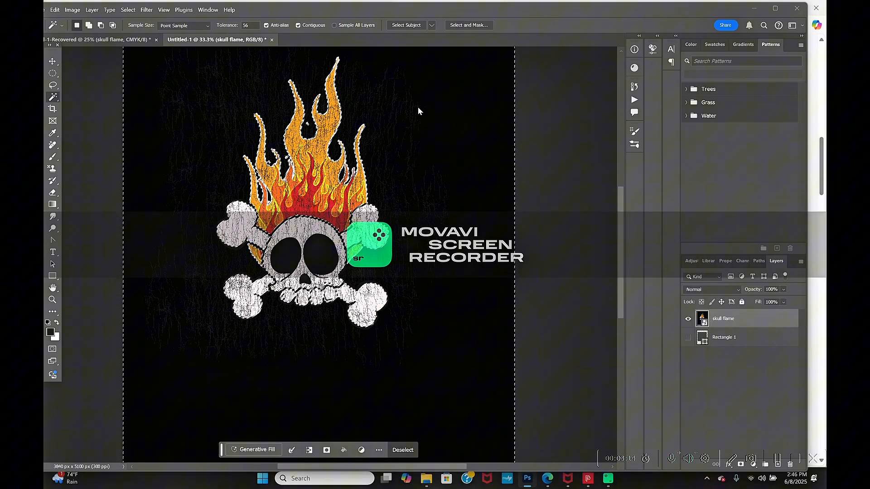
pyautogui.press('Delete')
pyautogui.click(427, 185)
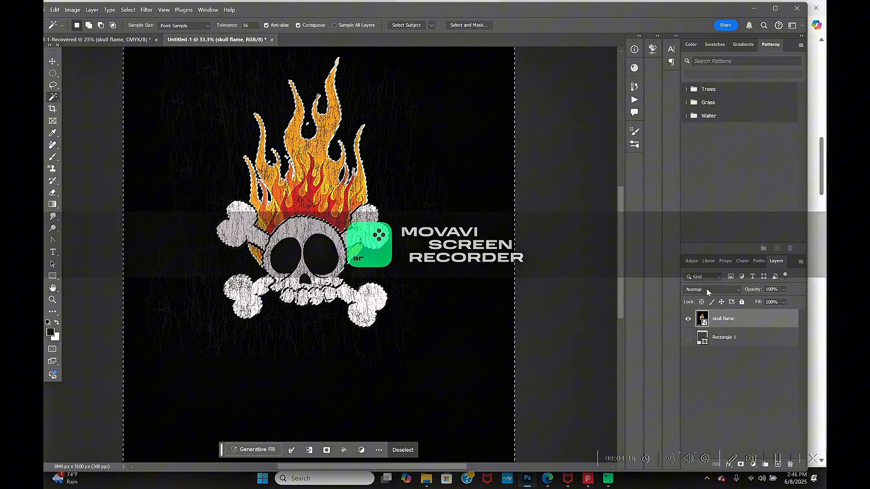
# - Rasterize the skull flame layer and delete its selected black background
pyautogui.rightClick(727, 319)
pyautogui.click(745, 286)
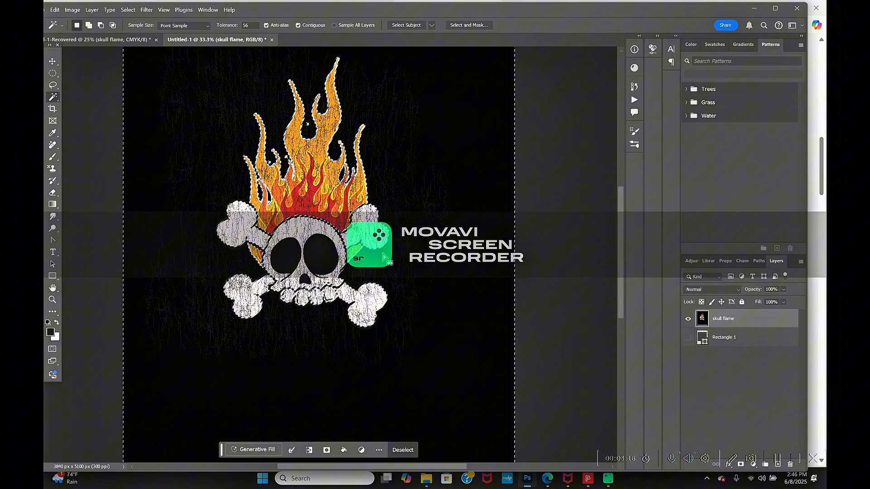
pyautogui.press('Delete')
# - Select and delete the remaining black areas in the skull's eye sockets, nose and the enclosed gaps between the flames
pyautogui.click(285, 255)
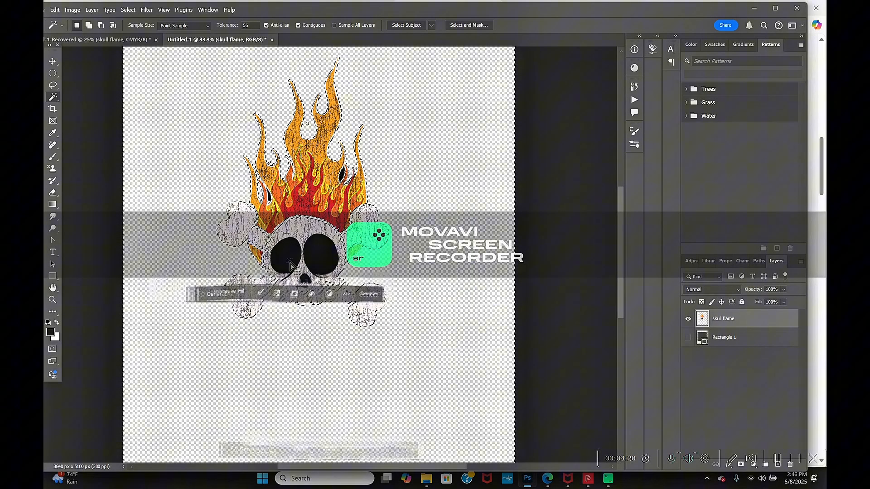
pyautogui.press('Delete')
pyautogui.click(316, 262)
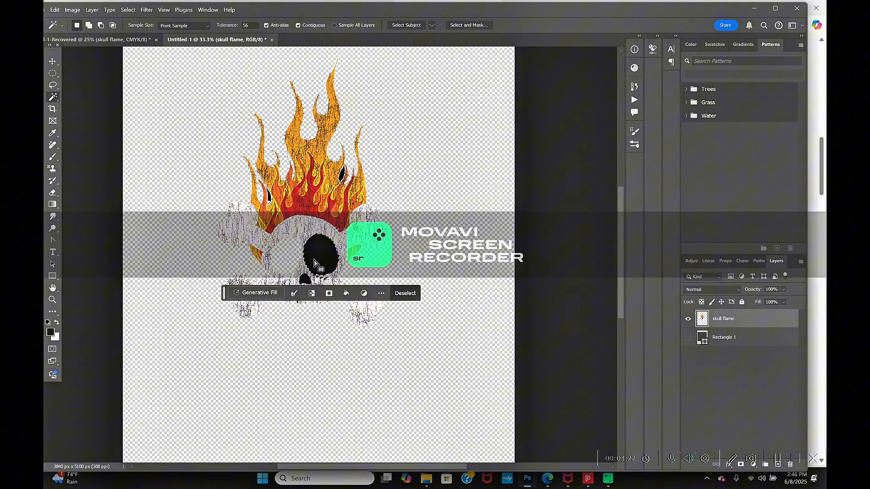
pyautogui.press('Delete')
pyautogui.click(305, 280)
pyautogui.press('Delete')
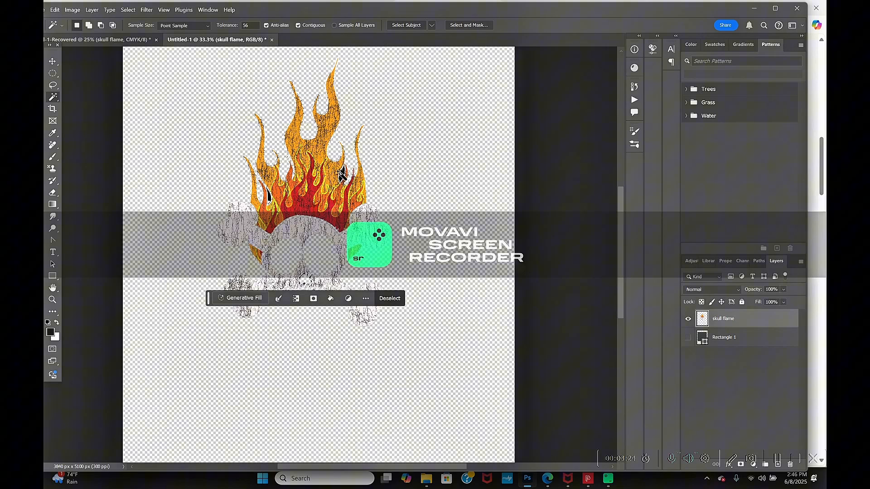
pyautogui.click(341, 173)
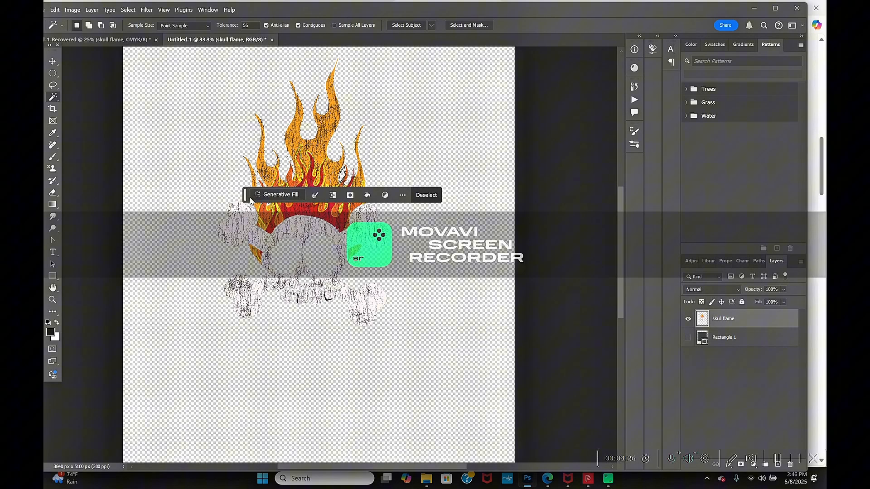
pyautogui.click(305, 170)
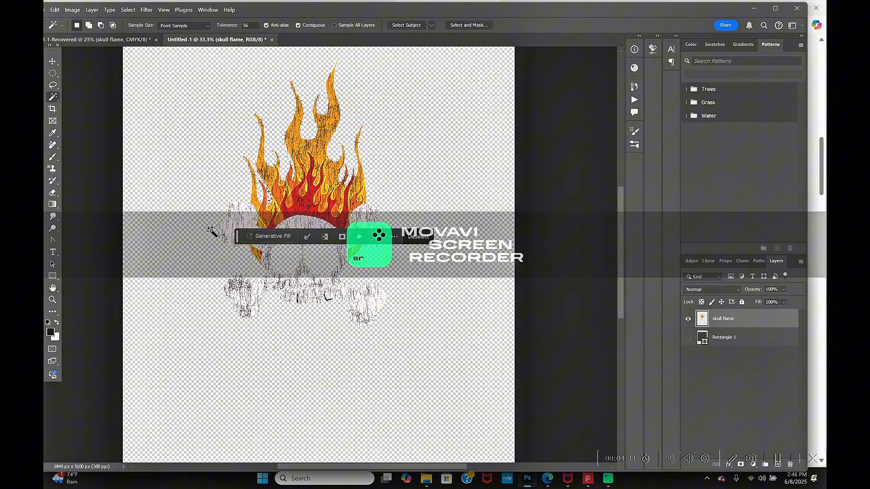
pyautogui.moveTo(238, 240); pyautogui.dragTo(223, 359)
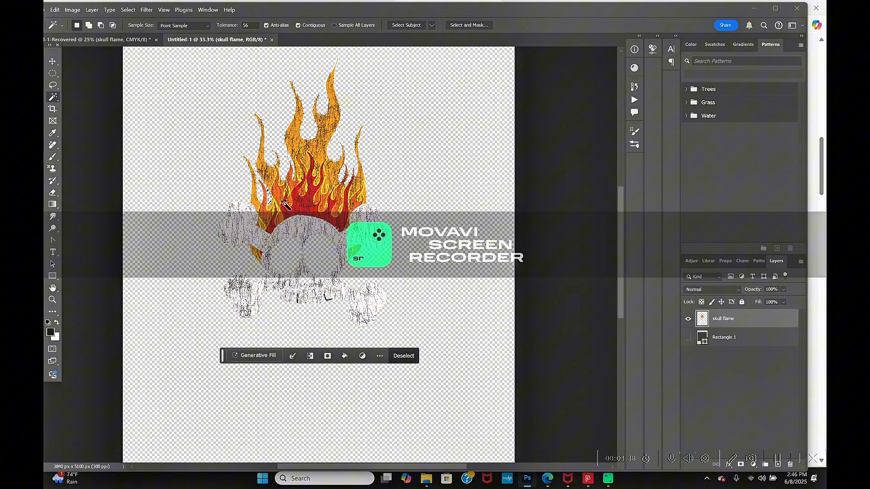
# - Rename the skull flame layer as Layer 0
pyautogui.rightClick(741, 318)
pyautogui.press('Escape')
pyautogui.doubleClick(728, 319)
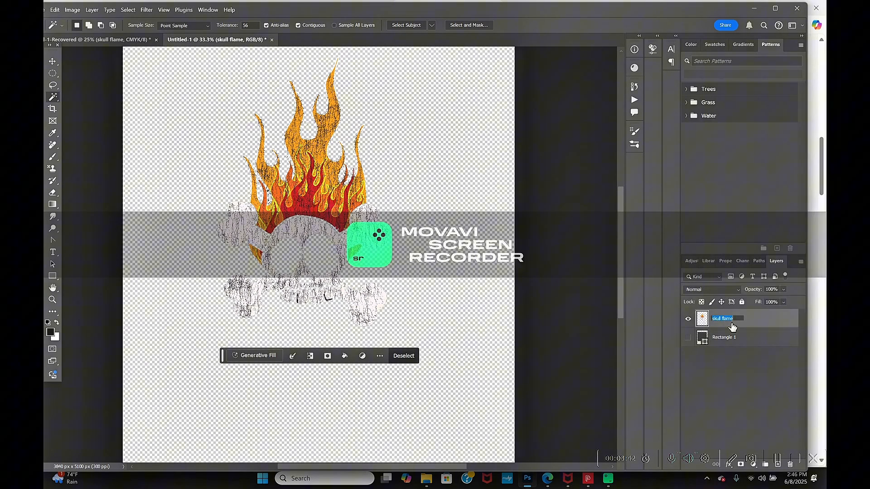
pyautogui.write('Layer')
pyautogui.press('Return')
# - Show Rectangle 1 behind the artwork to check the cutout against a dark backdrop, and hide it again
pyautogui.rightClick(754, 343)
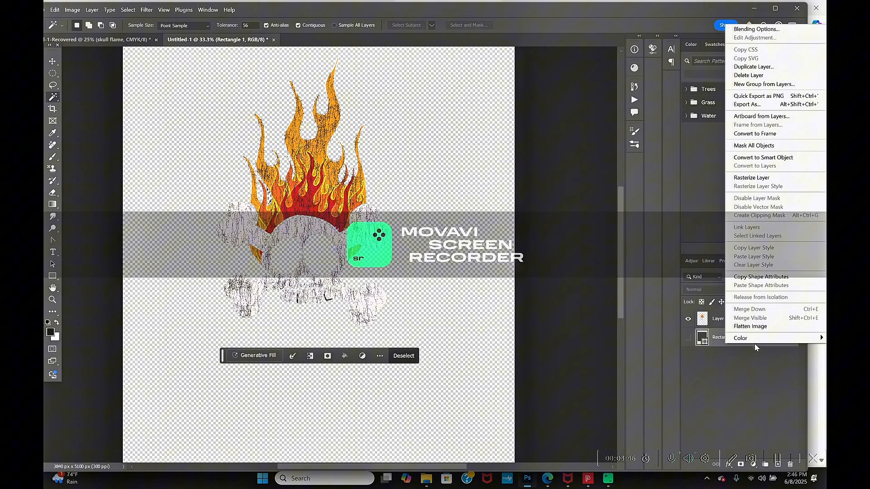
pyautogui.click(687, 339)
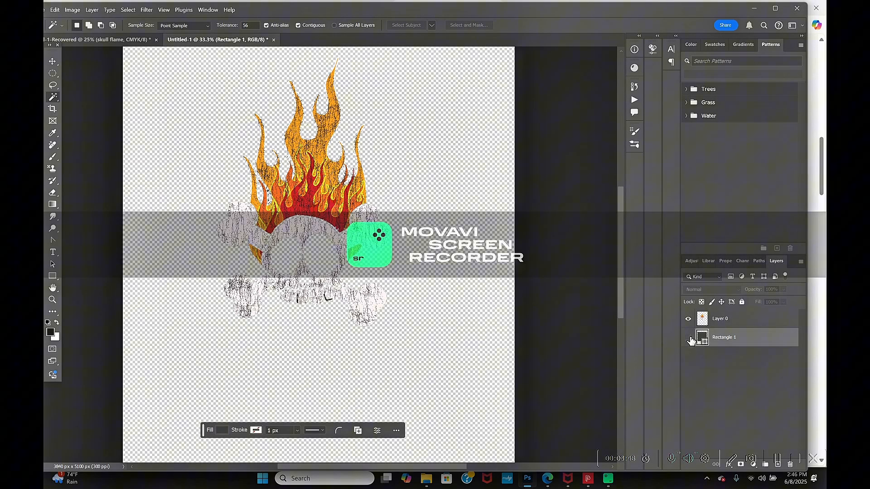
pyautogui.click(688, 337)
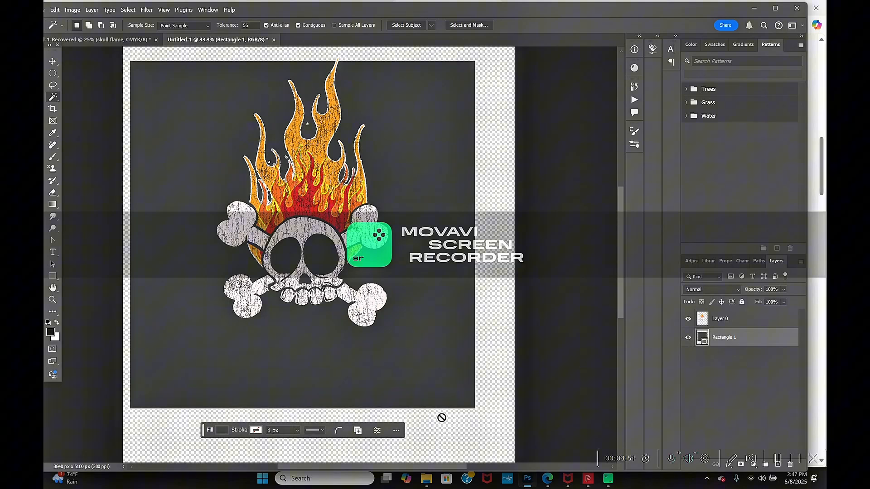
pyautogui.click(688, 338)
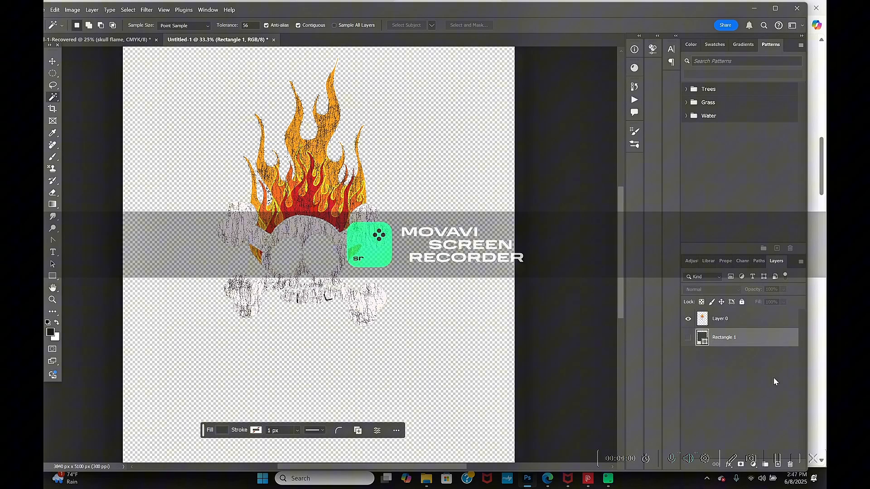
# - Delete the Rectangle 1 layer from the document
pyautogui.rightClick(736, 337)
pyautogui.click(752, 68)
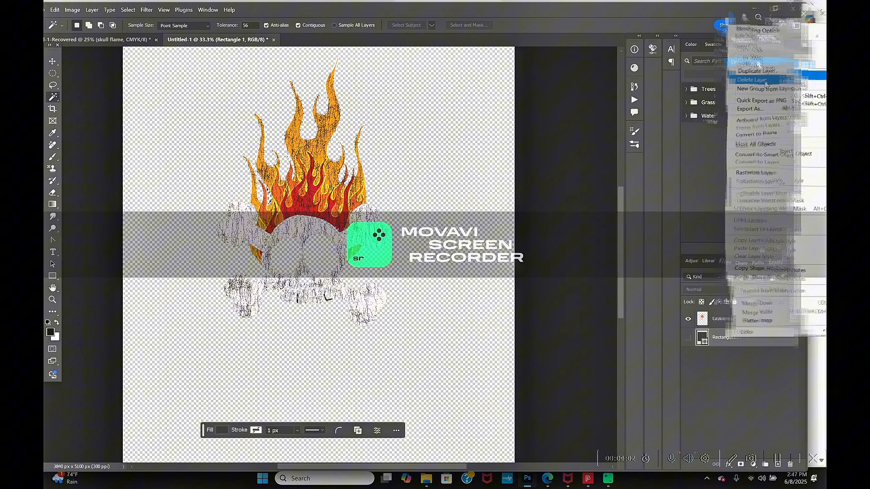
pyautogui.click(409, 186)
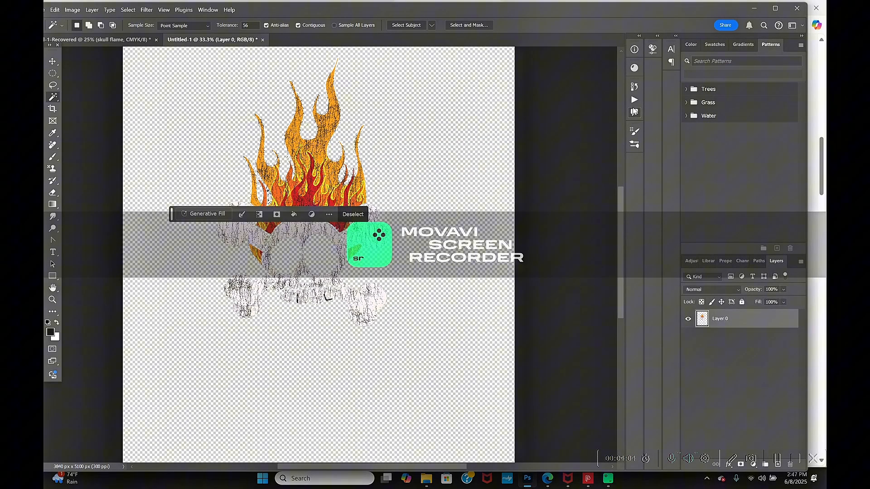
# - Clear the leftover selection and run the Convert to CMYK action on Layer 0
pyautogui.click(634, 101)
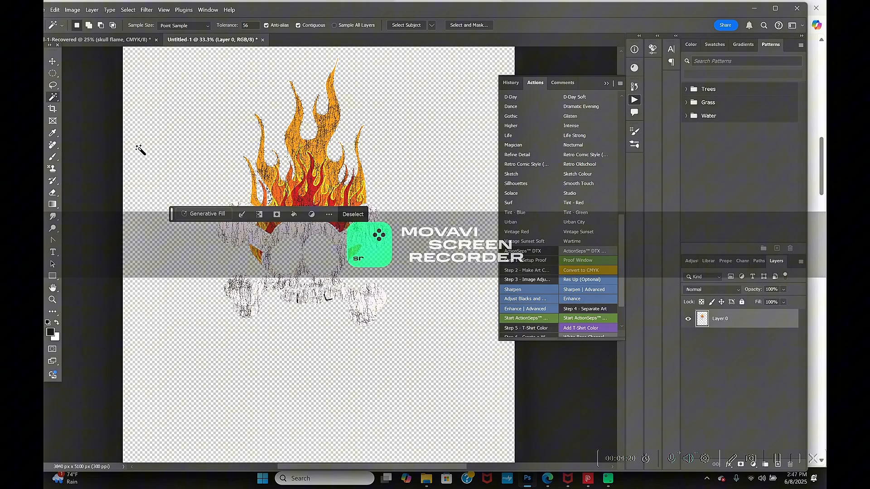
pyautogui.click(53, 61)
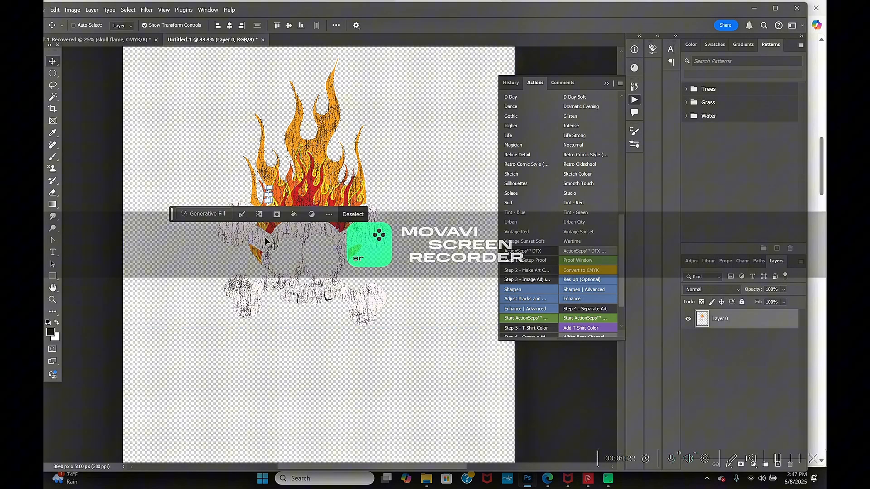
pyautogui.hotkey('ctrl', 'd')
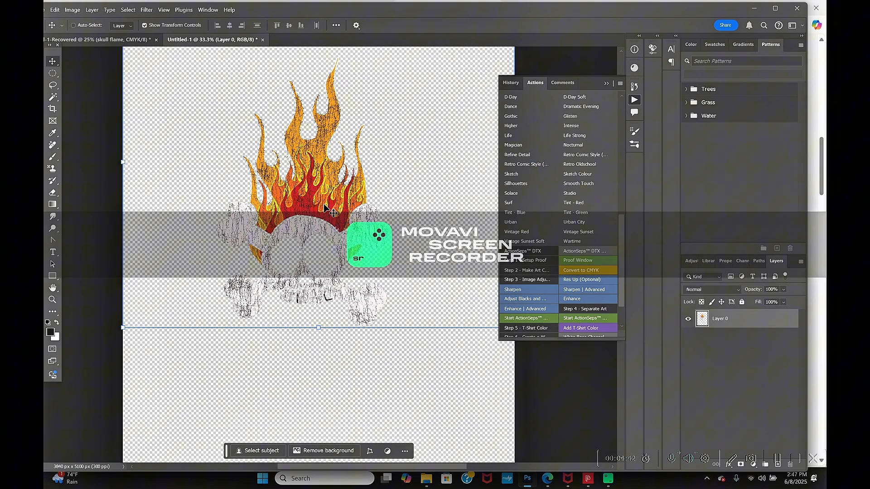
pyautogui.click(572, 271)
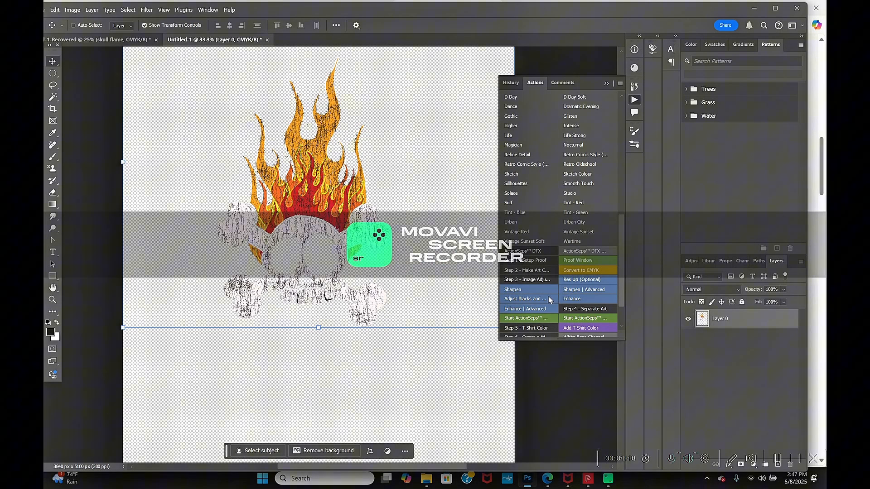
# - Run the Adjust Blacks action and, in Levels, sample the black point from the dark cracks and the white point from the skull's white areas
pyautogui.click(537, 298)
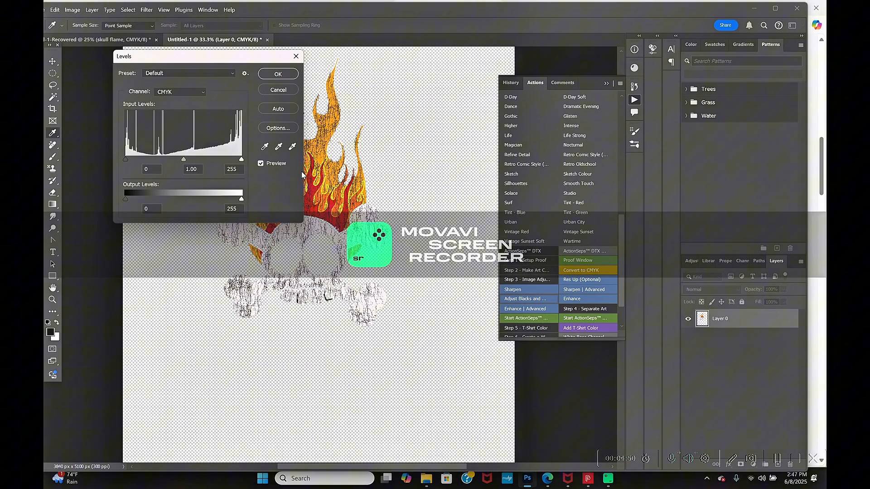
pyautogui.hotkey('ctrl', '+')
pyautogui.hotkey('ctrl', '+')
pyautogui.hotkey('ctrl', '+')
pyautogui.hotkey('ctrl', '+')
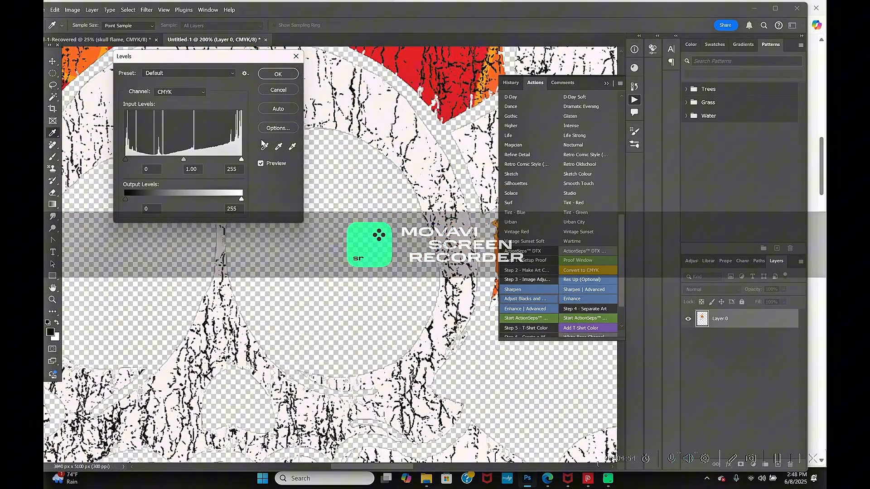
pyautogui.click(267, 146)
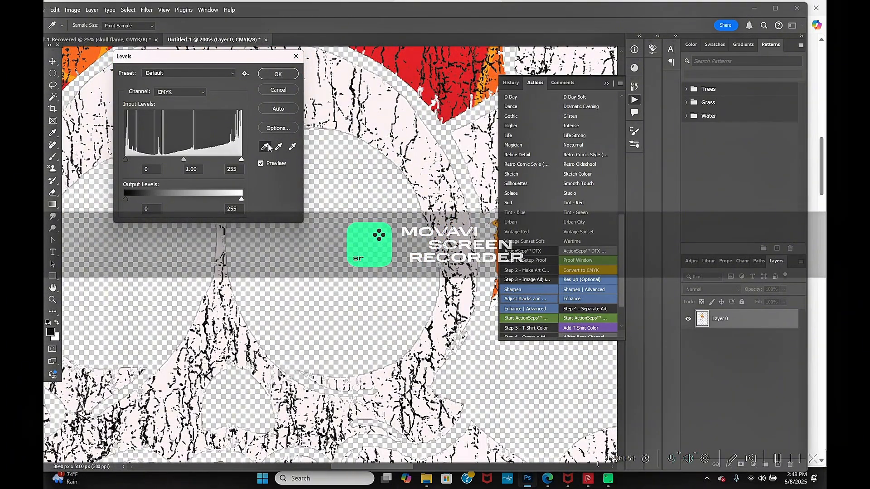
pyautogui.click(353, 89)
pyautogui.click(293, 146)
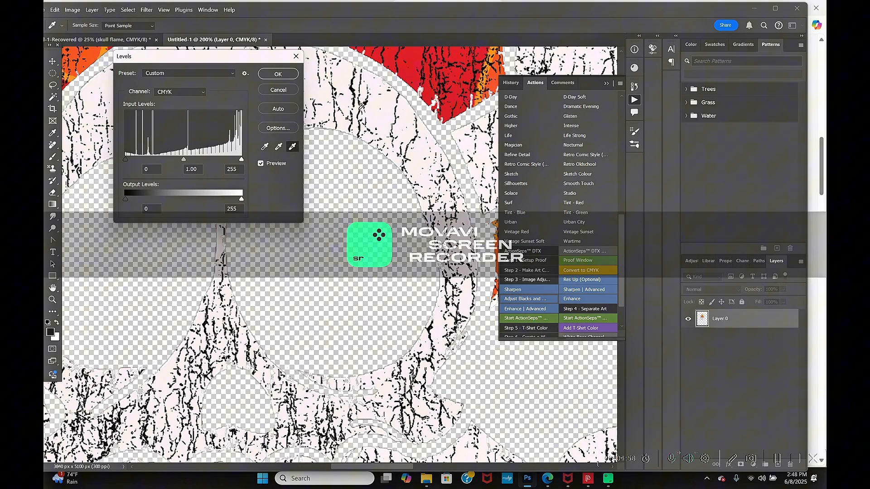
pyautogui.click(381, 109)
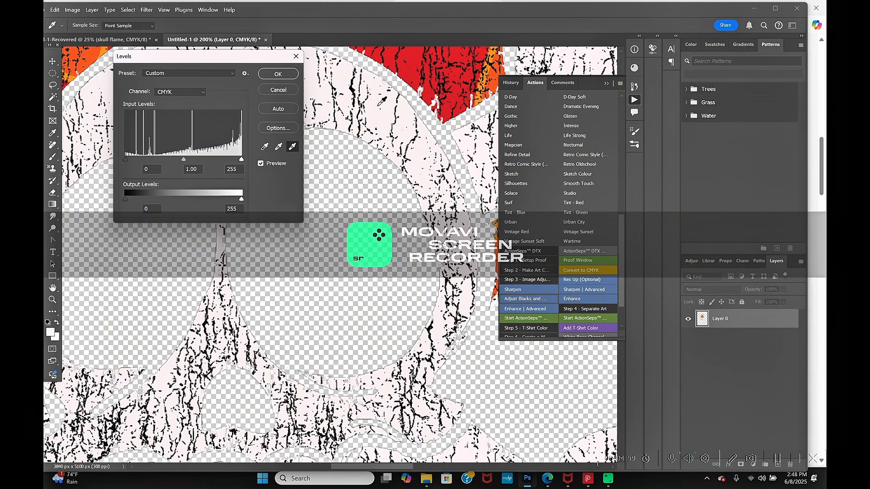
pyautogui.click(265, 146)
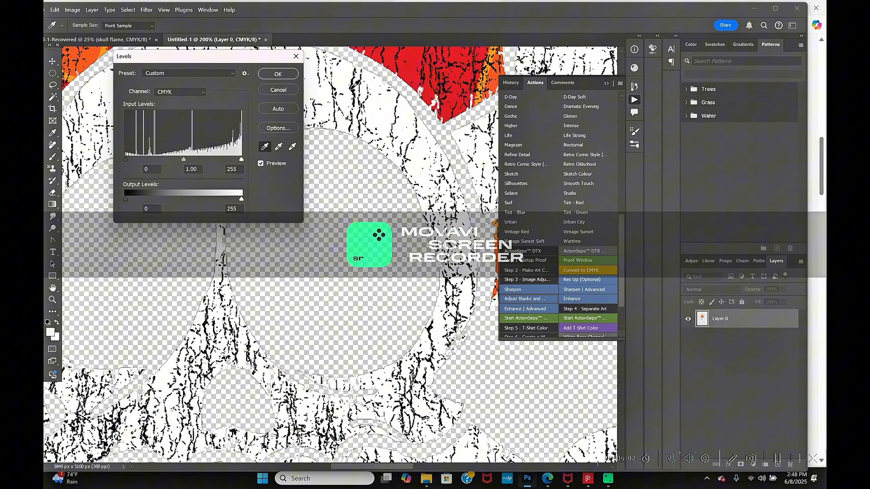
pyautogui.click(350, 85)
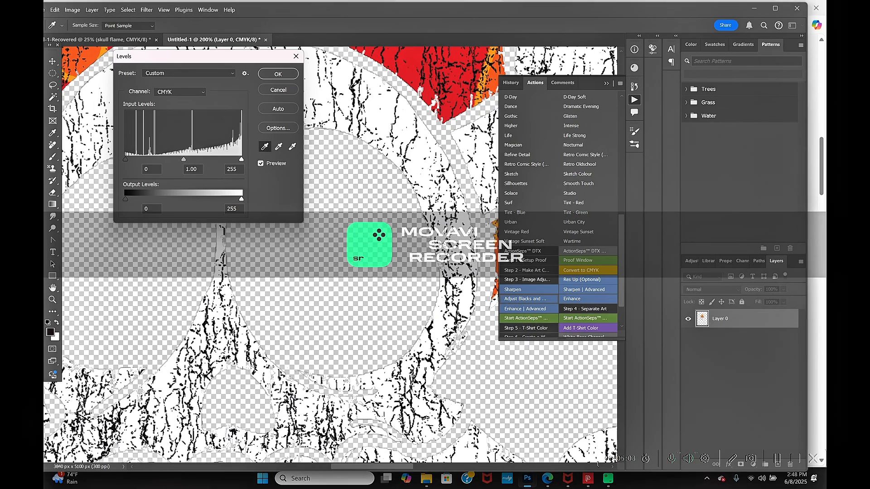
pyautogui.click(278, 74)
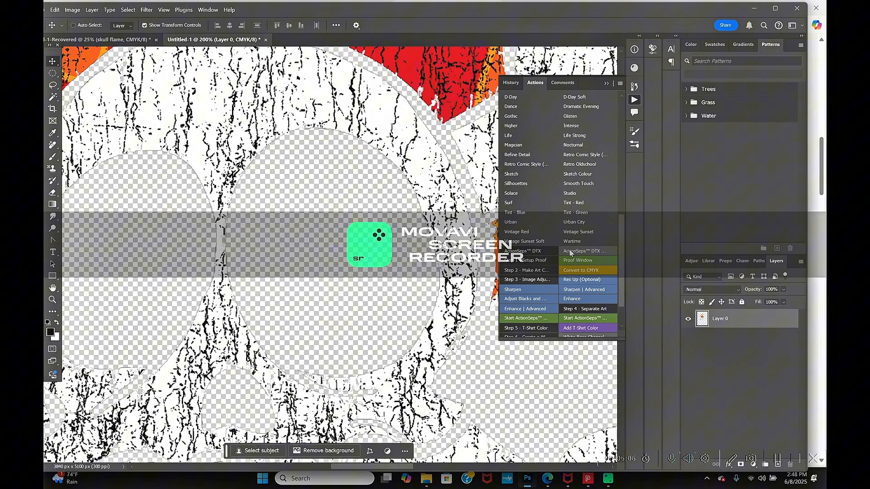
# - Run the Start ActionSeps action with the Alpha 1 midtone level at 0.23 and Bitmap output at 300 pixels/inch using Diffusion Dither
pyautogui.click(517, 320)
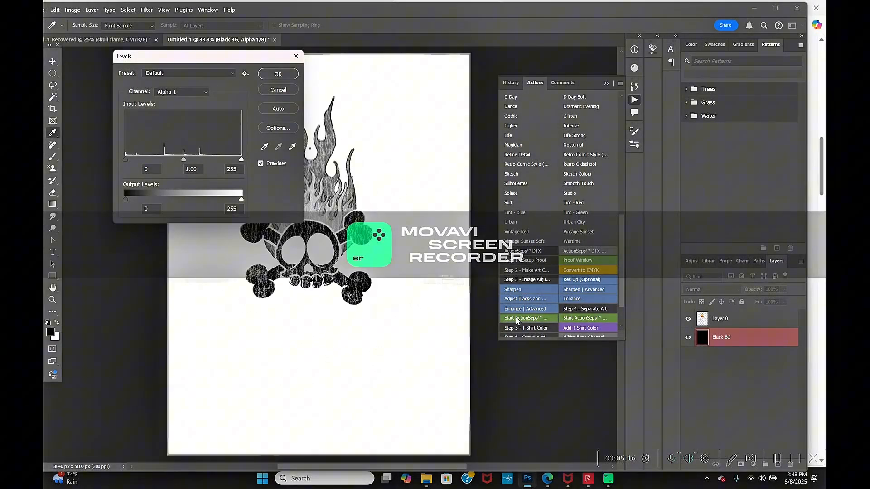
pyautogui.moveTo(248, 59); pyautogui.dragTo(180, 62)
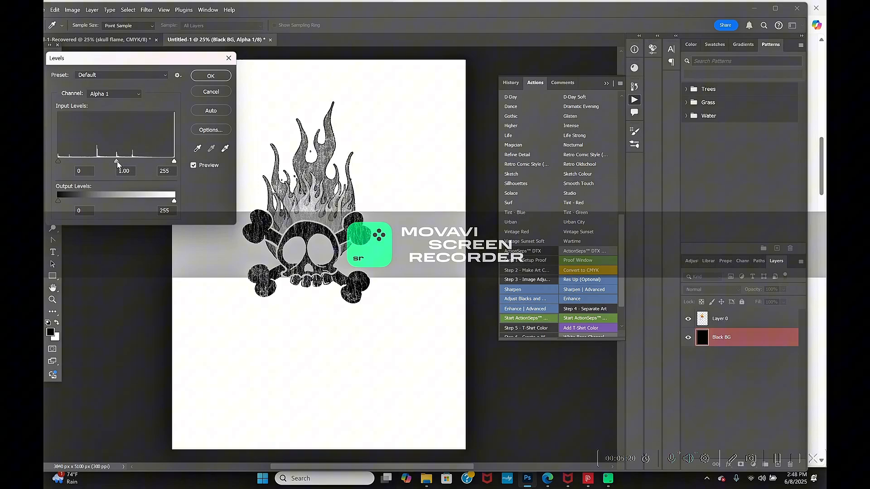
pyautogui.moveTo(117, 162); pyautogui.dragTo(157, 157)
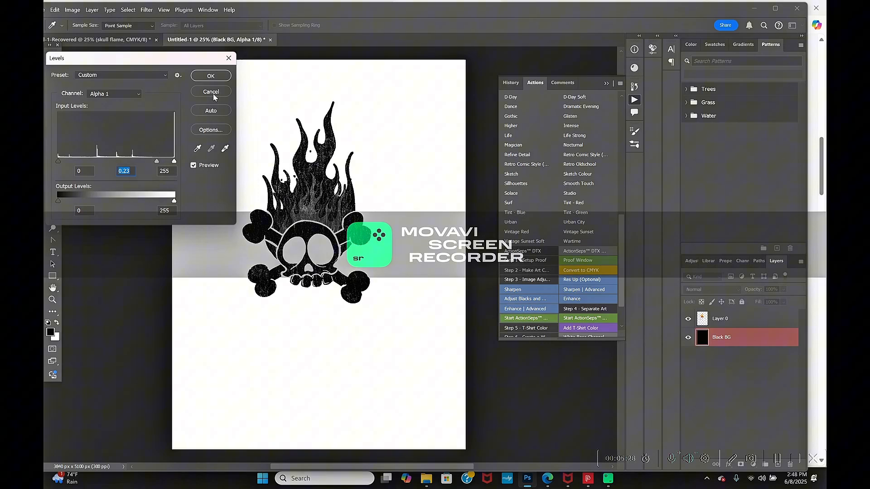
pyautogui.click(213, 75)
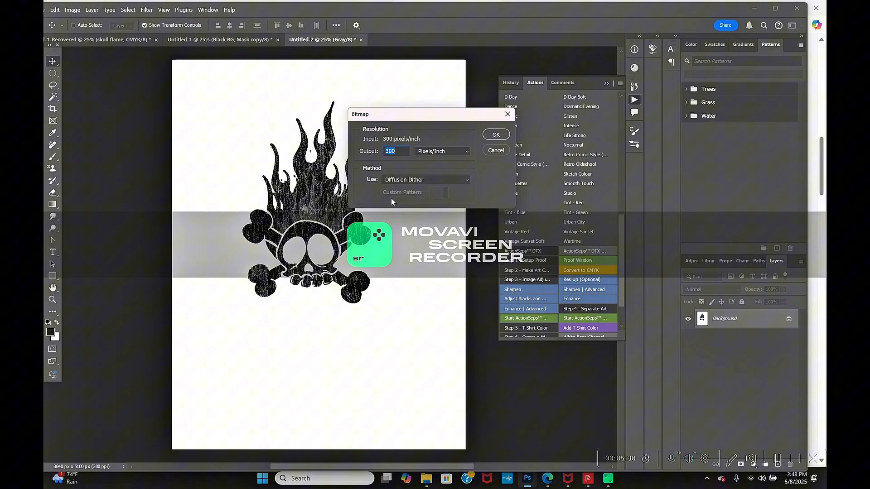
pyautogui.click(496, 137)
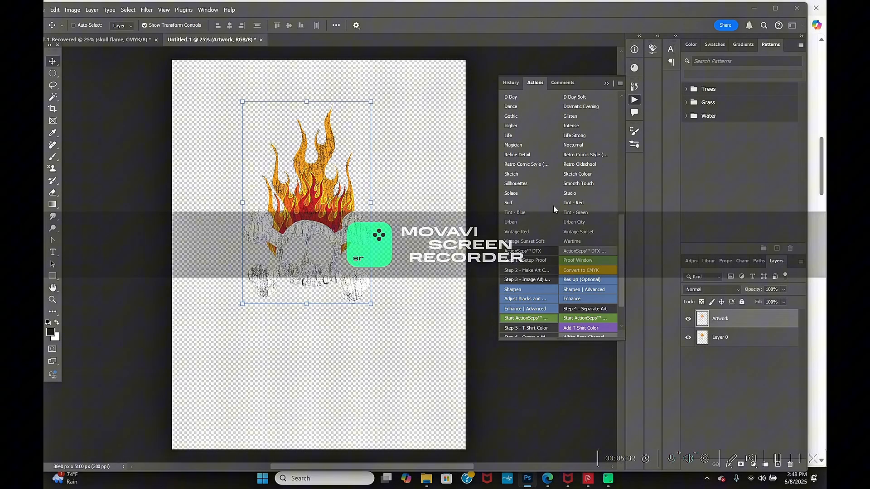
pyautogui.click(420, 184)
# - Hide Layer 0 and draw a black-filled rectangle of about 3857 × 4226 px behind the Artwork layer
pyautogui.click(698, 343)
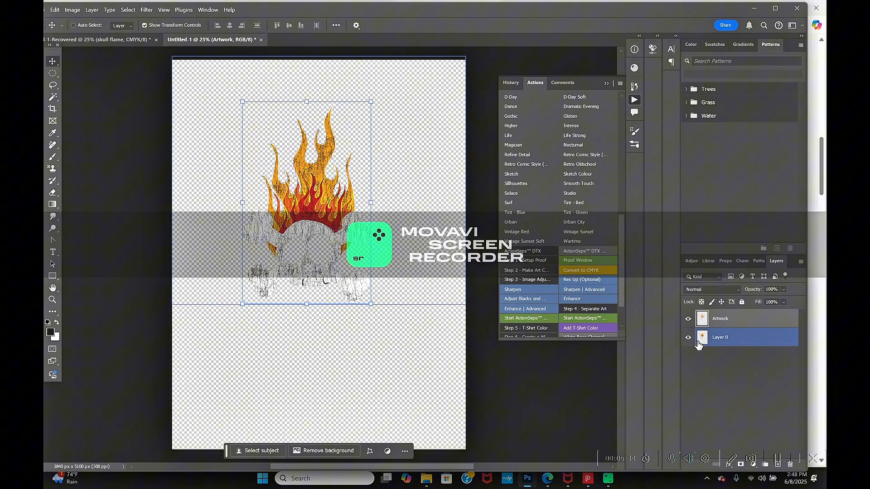
pyautogui.click(689, 337)
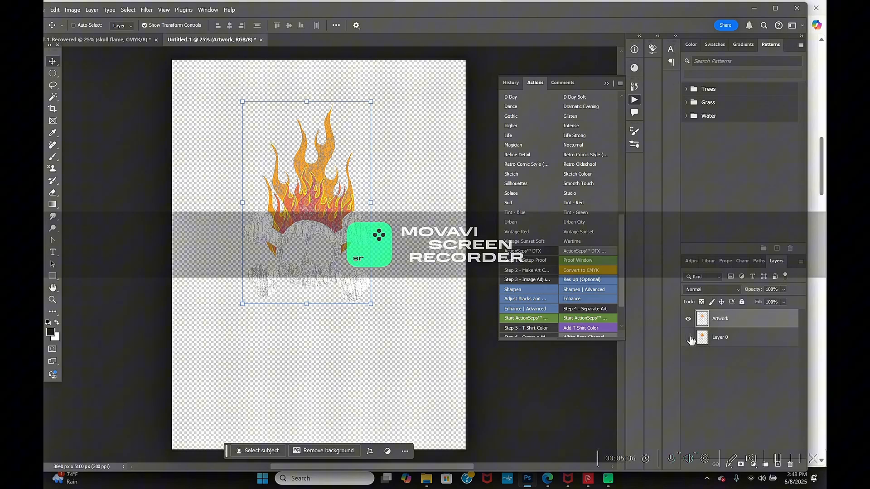
pyautogui.click(722, 339)
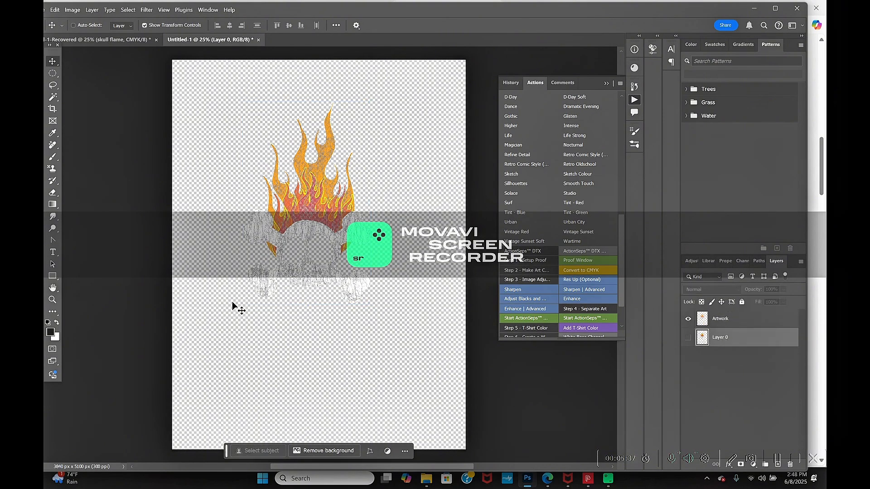
pyautogui.click(52, 276)
pyautogui.click(92, 276)
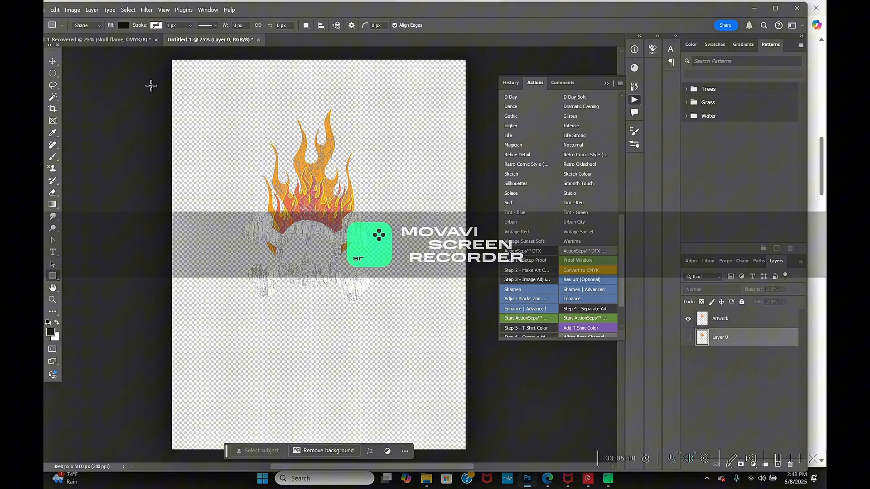
pyautogui.moveTo(173, 61); pyautogui.dragTo(467, 383)
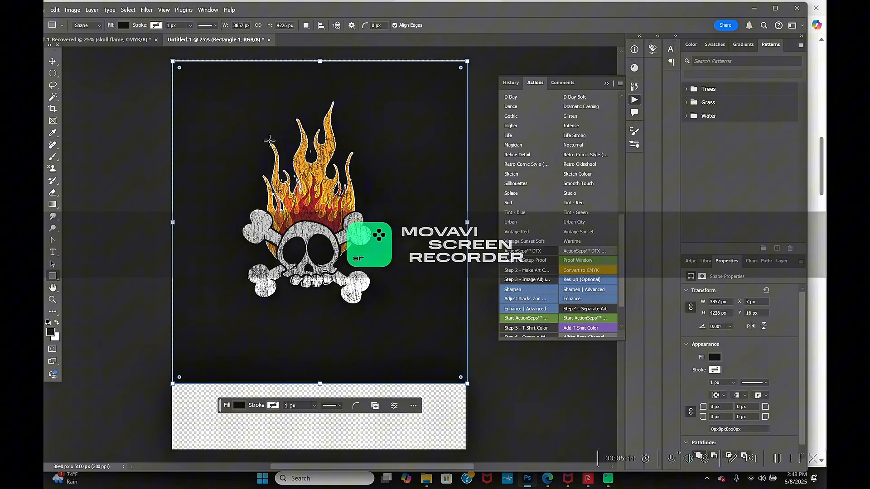
# - Change the rectangle's fill from black to dark gray and collapse the Actions panel
pyautogui.click(715, 358)
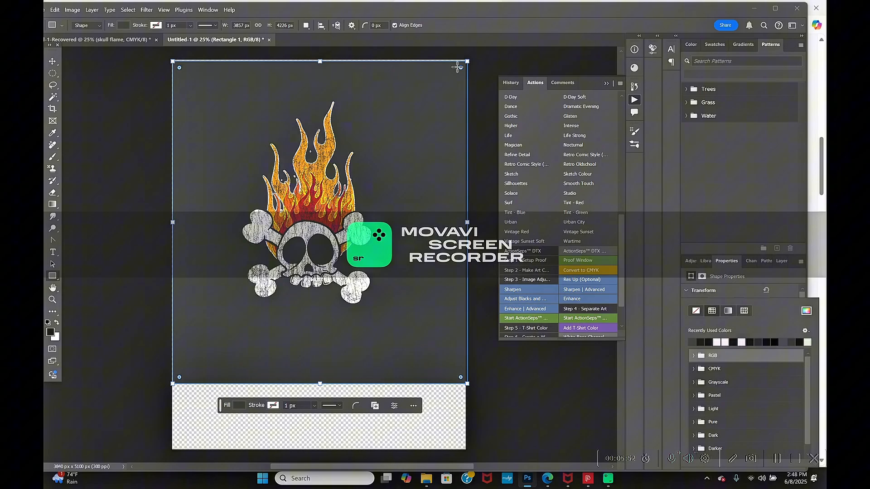
pyautogui.click(603, 87)
pyautogui.click(605, 85)
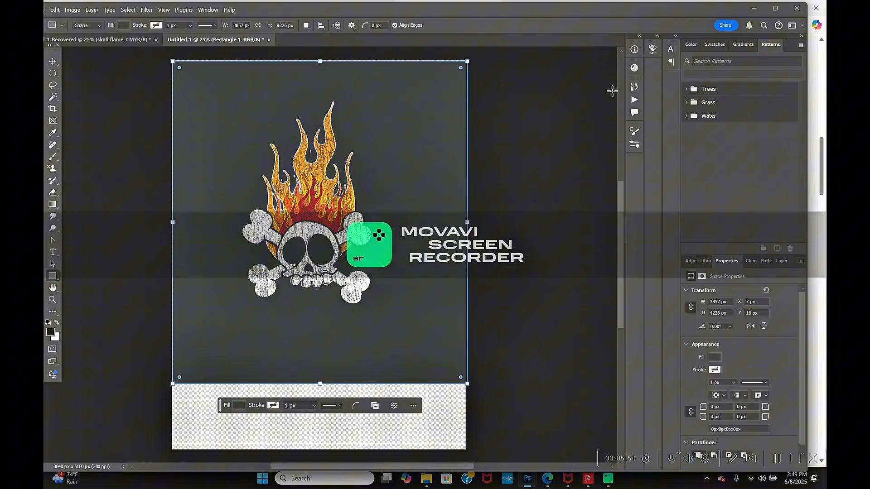
# - Hide the Rectangle 1 layer and quick-export the artwork as PNG, replacing the existing skull flame file in the part 3 folder
pyautogui.click(782, 263)
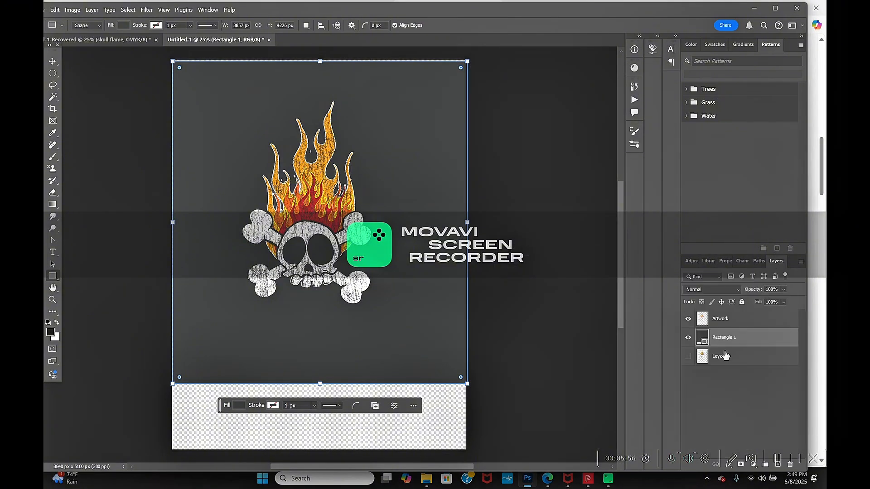
pyautogui.click(688, 337)
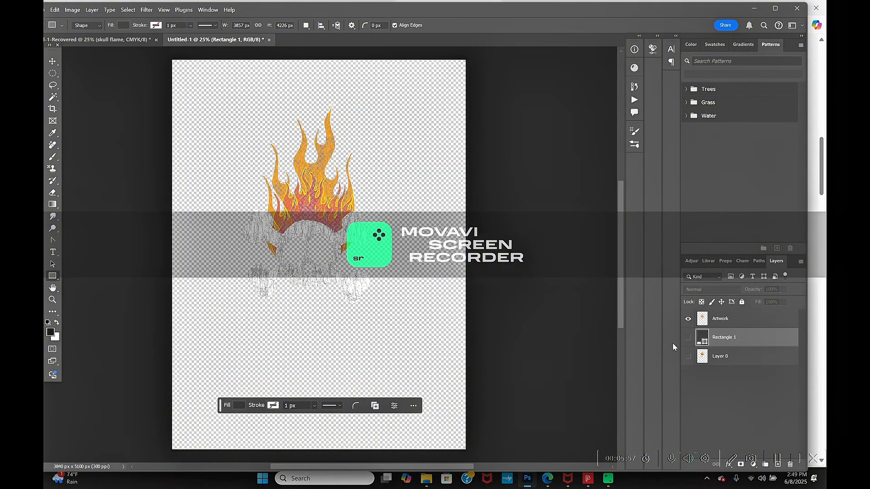
pyautogui.click(46, 10)
pyautogui.moveTo(86, 166)
pyautogui.click(189, 172)
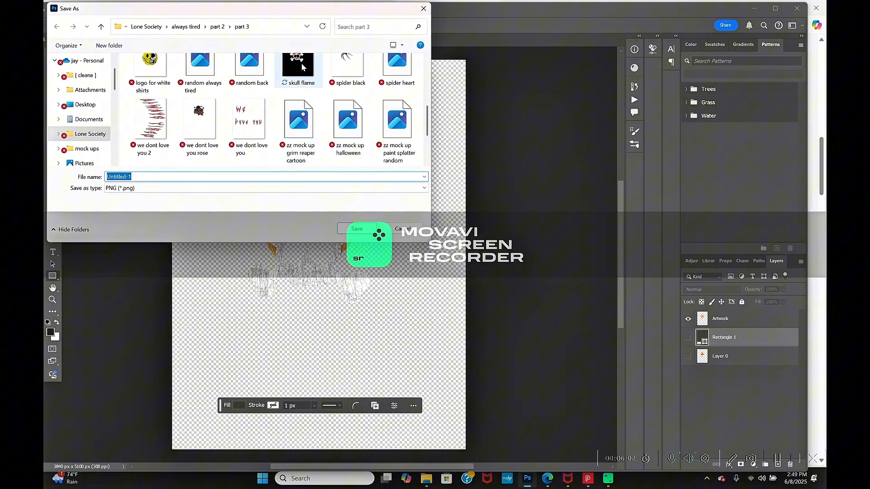
pyautogui.click(301, 63)
pyautogui.click(357, 229)
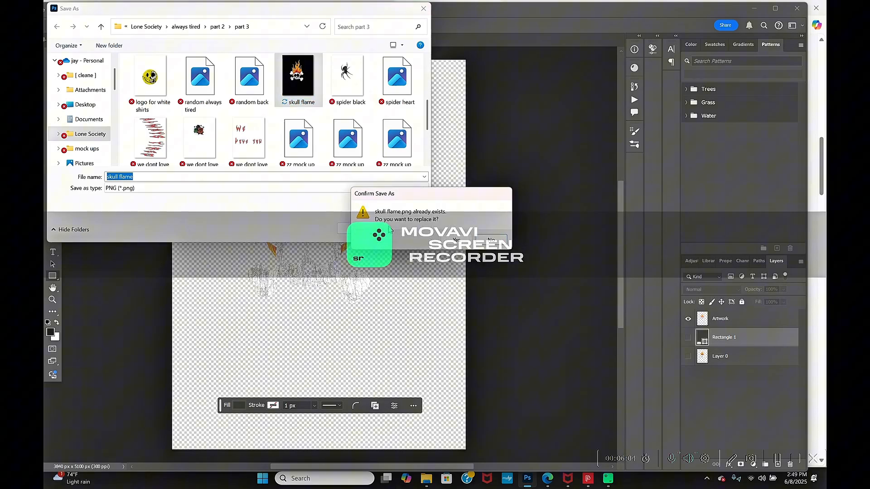
pyautogui.click(447, 241)
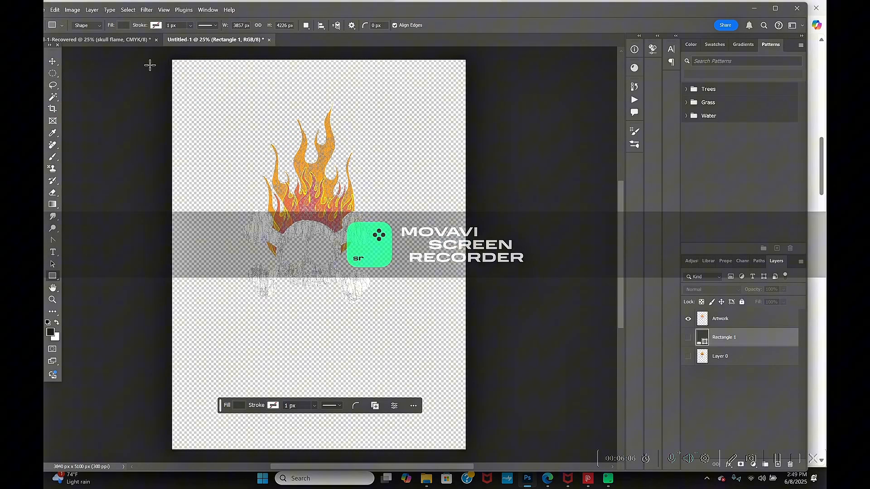
# - Switch to the recovered CMYK document and hide the uppermost skull flame layer and the black Rectangle 1 layer
pyautogui.click(122, 39)
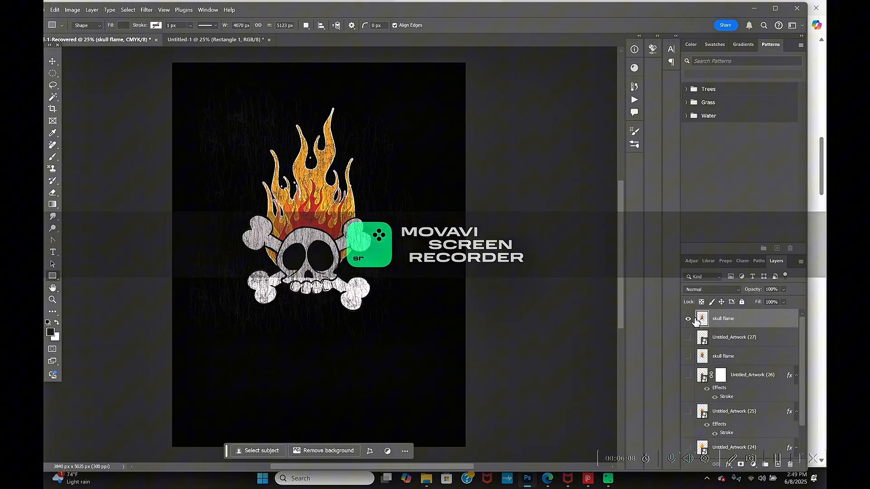
pyautogui.click(688, 319)
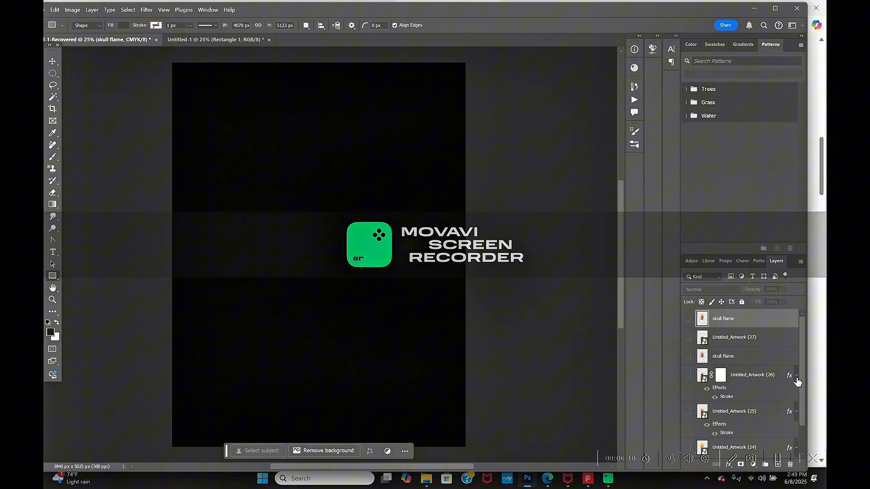
pyautogui.scroll(-1, 743, 399)
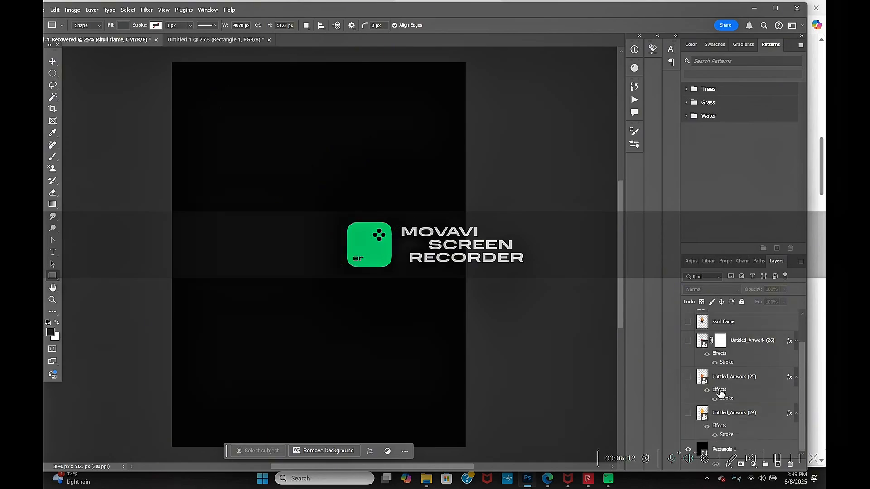
pyautogui.click(689, 450)
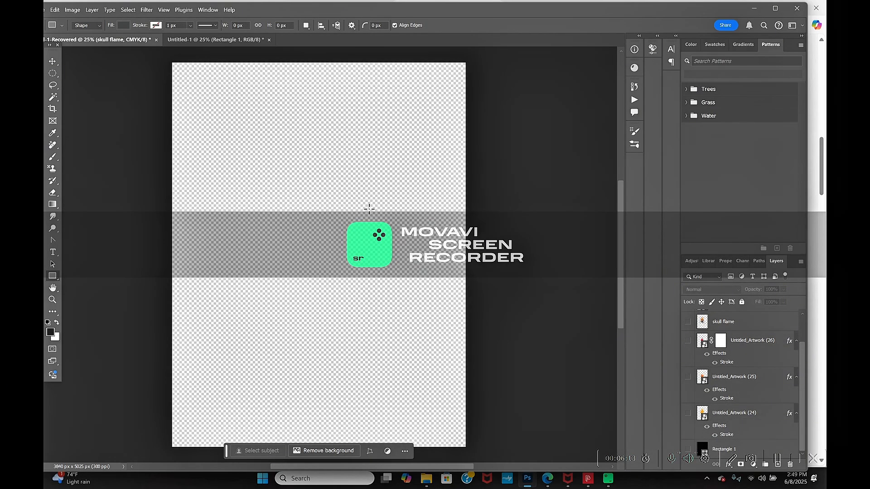
# - Place the skull flame PNG from the part 3 folder as an embedded image
pyautogui.click(48, 5)
pyautogui.click(107, 194)
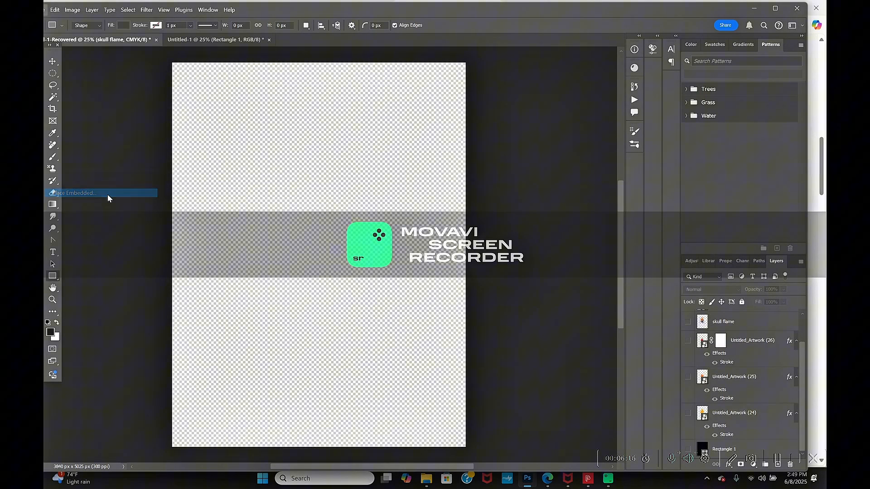
pyautogui.scroll(-2, 343, 118)
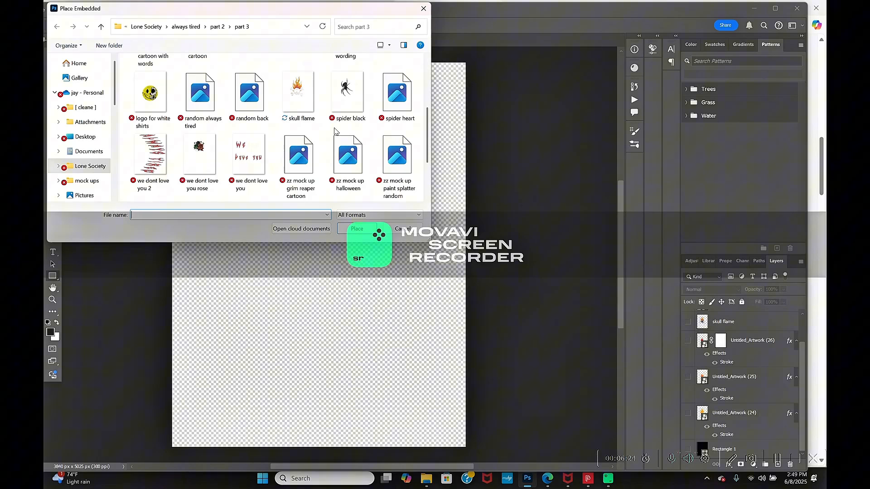
pyautogui.doubleClick(312, 91)
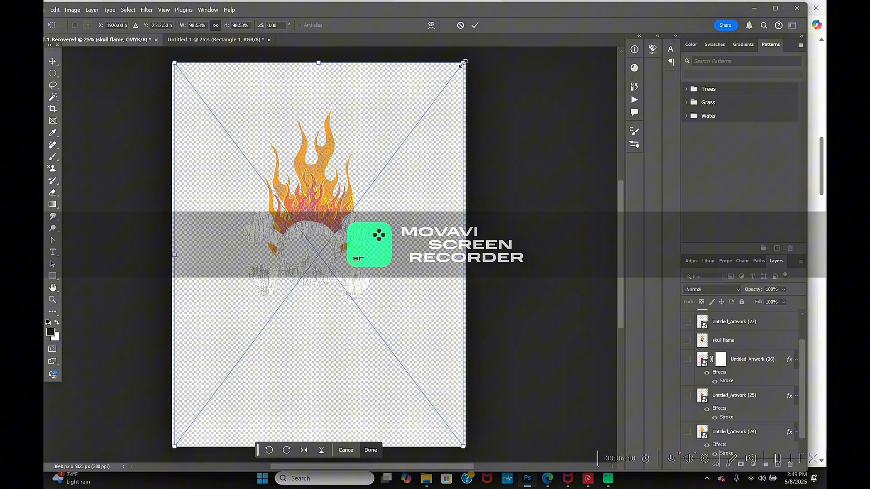
# - Scale the placed skull flame image to about 193% and reposition it so the artwork fills the canvas
pyautogui.moveTo(463, 64); pyautogui.dragTo(529, 38)
pyautogui.moveTo(382, 195); pyautogui.dragTo(321, 344)
pyautogui.moveTo(455, 166); pyautogui.dragTo(455, 207)
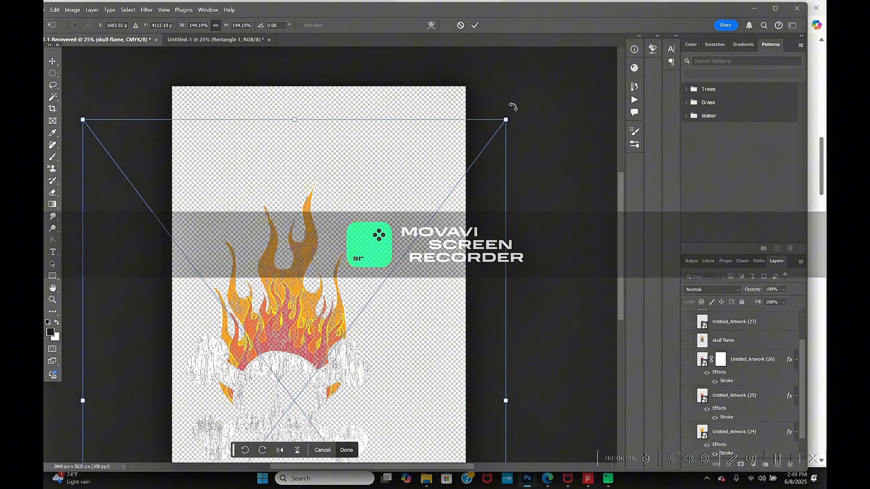
pyautogui.moveTo(506, 120); pyautogui.dragTo(576, 43)
pyautogui.moveTo(505, 170); pyautogui.dragTo(474, 212)
pyautogui.hotkey('ctrl', '-')
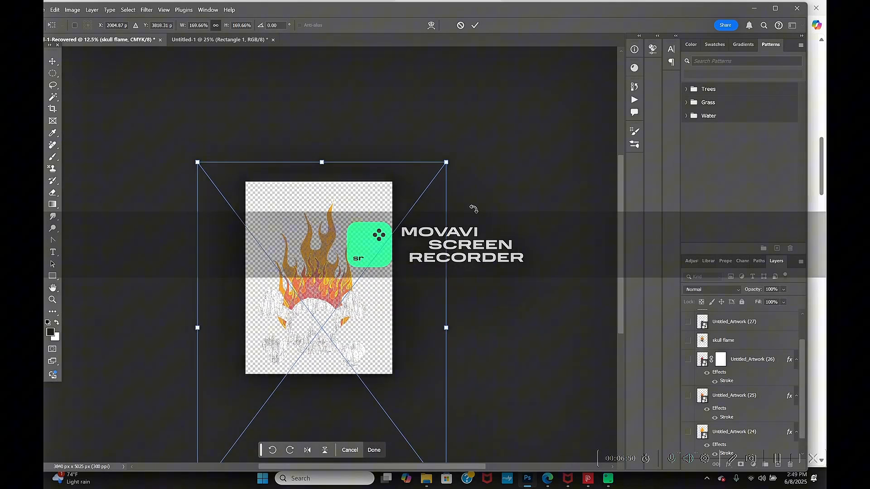
pyautogui.moveTo(443, 167); pyautogui.dragTo(440, 184)
# - Apply the placement, keep Untitled_Artwork (24) hidden, and show the black Rectangle 1 layer behind the skull
pyautogui.moveTo(802, 386); pyautogui.dragTo(801, 404)
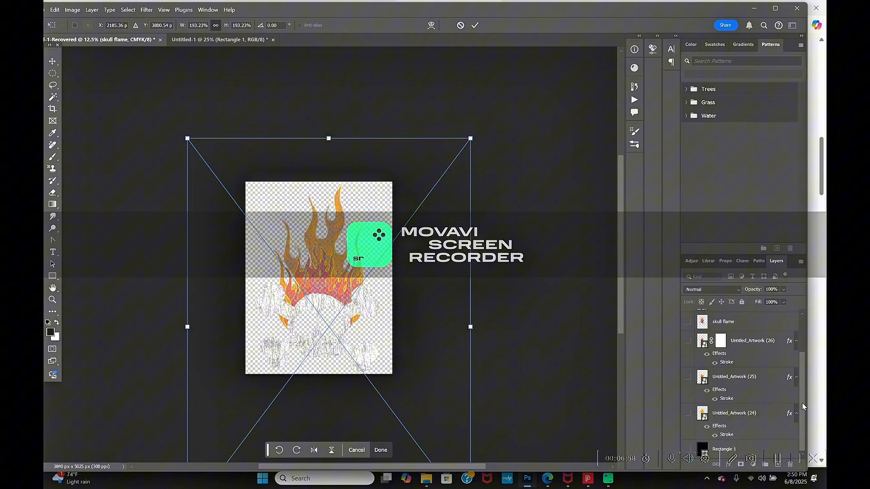
pyautogui.click(688, 445)
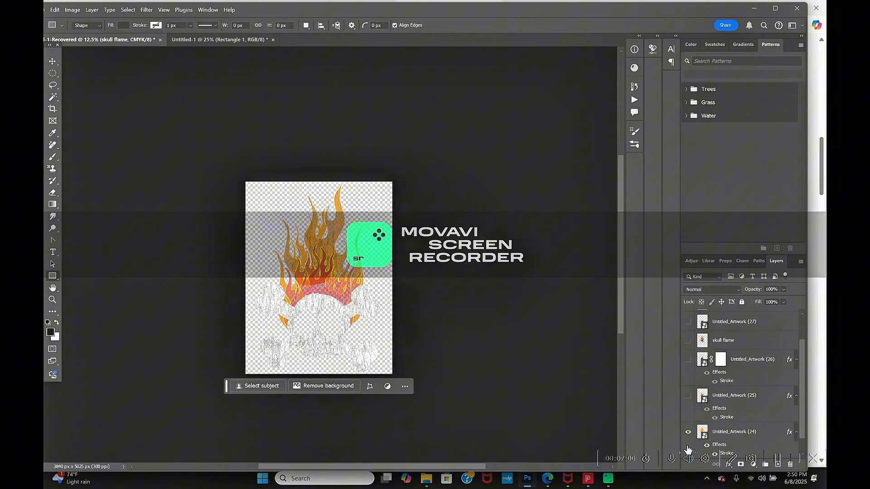
pyautogui.click(688, 432)
pyautogui.scroll(-1, 688, 435)
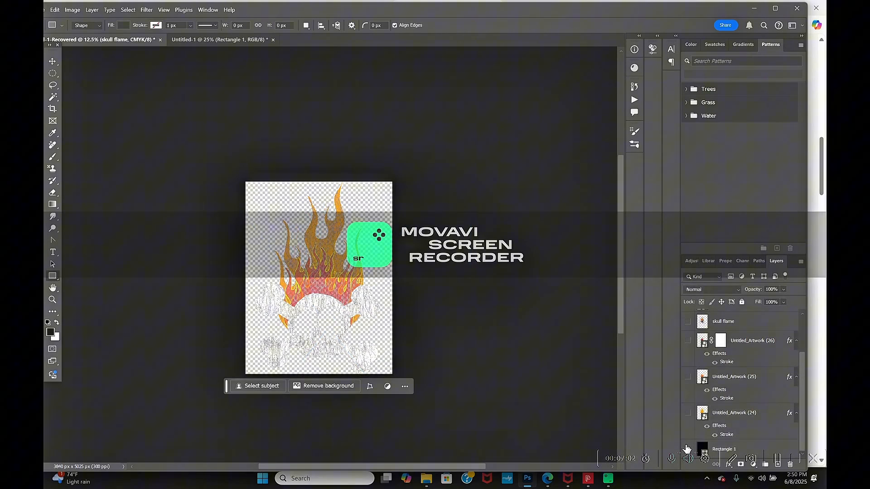
pyautogui.click(687, 449)
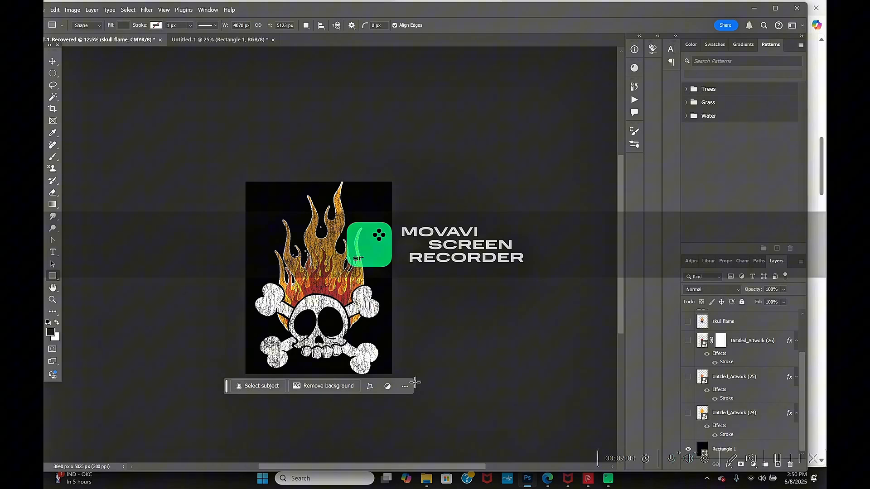
# - Transform the skull flame image to about 193.44% width and 181.31% height so it fits inside the black background
pyautogui.click(52, 61)
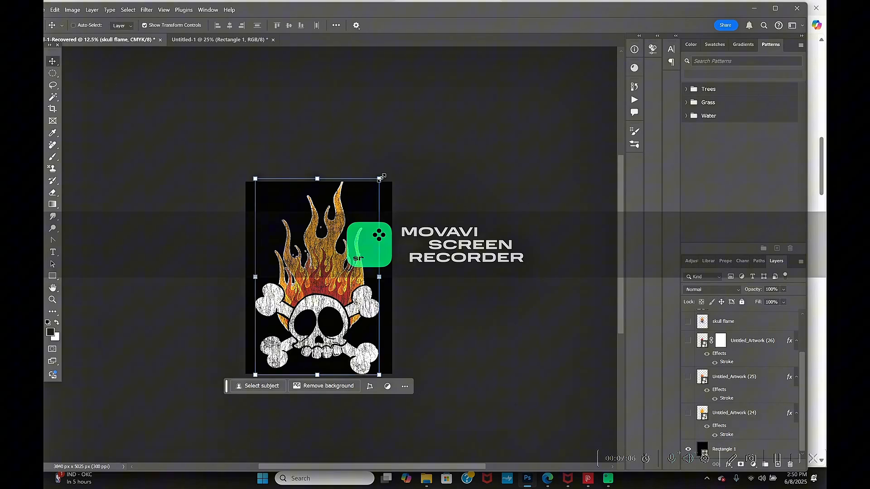
pyautogui.moveTo(380, 178); pyautogui.dragTo(450, 194)
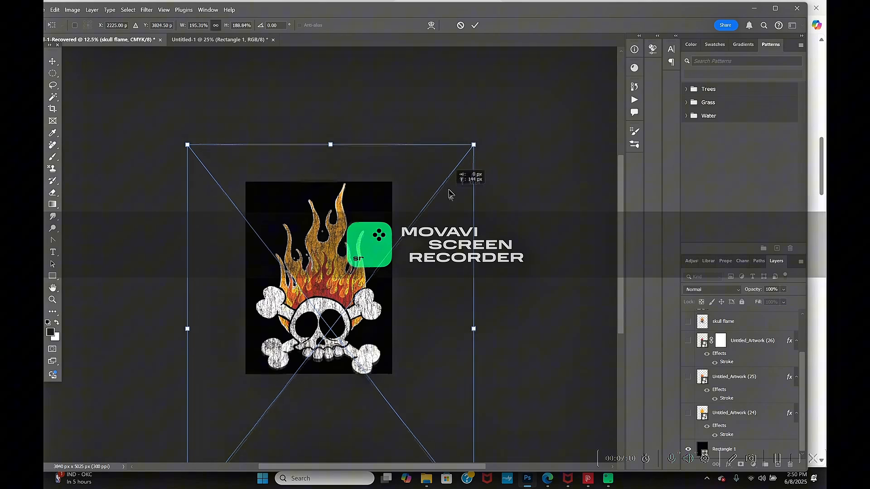
pyautogui.moveTo(469, 144); pyautogui.dragTo(470, 151)
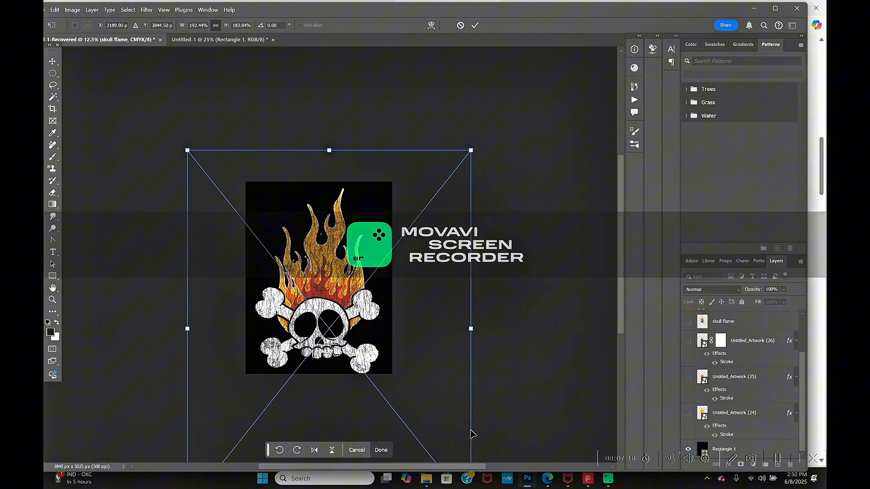
pyautogui.scroll(-3, 472, 434)
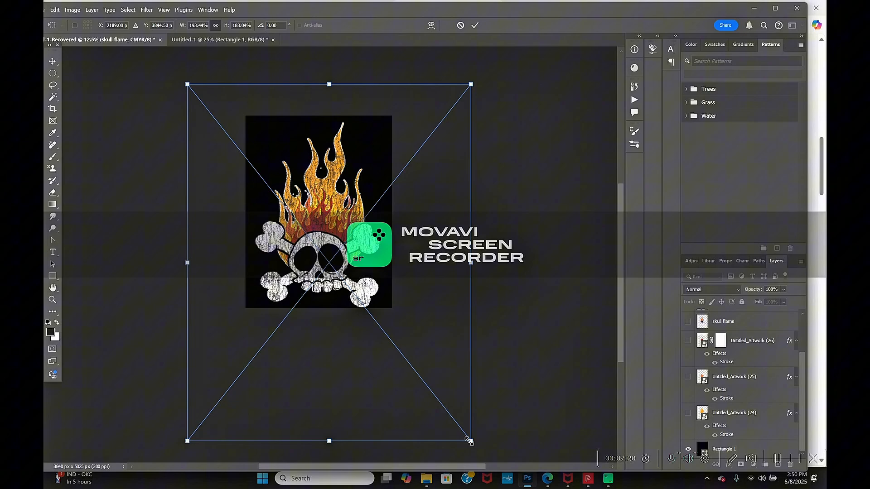
pyautogui.moveTo(470, 442); pyautogui.dragTo(470, 437)
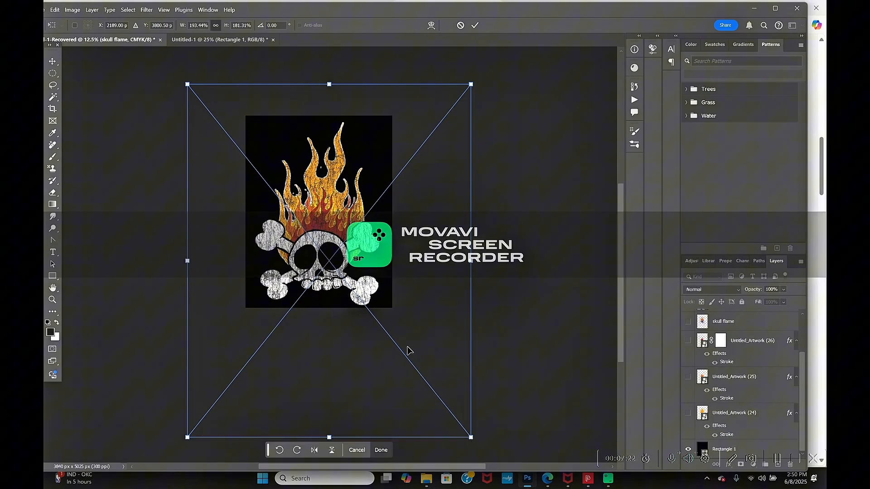
pyautogui.click(381, 449)
# - Quick-export the design with its black background as PNG, replacing the skull flame file in the part 3 folder
pyautogui.click(45, 13)
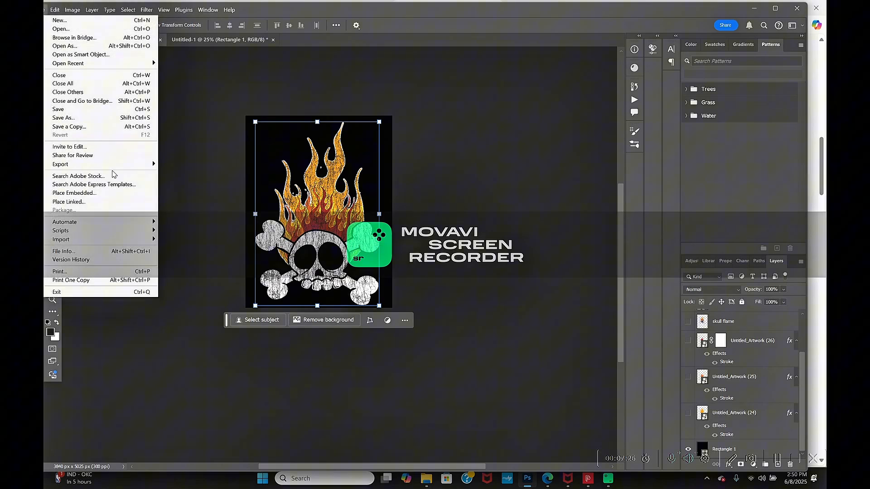
pyautogui.moveTo(137, 165)
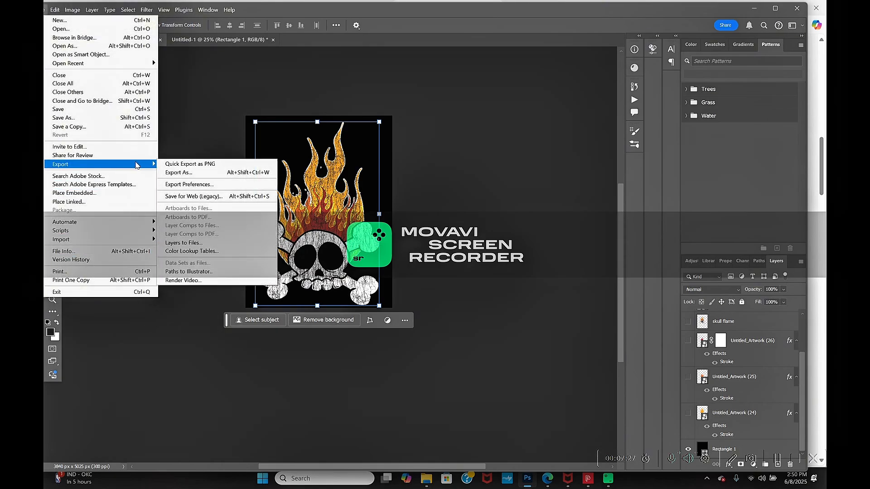
pyautogui.click(184, 164)
pyautogui.scroll(-5, 235, 123)
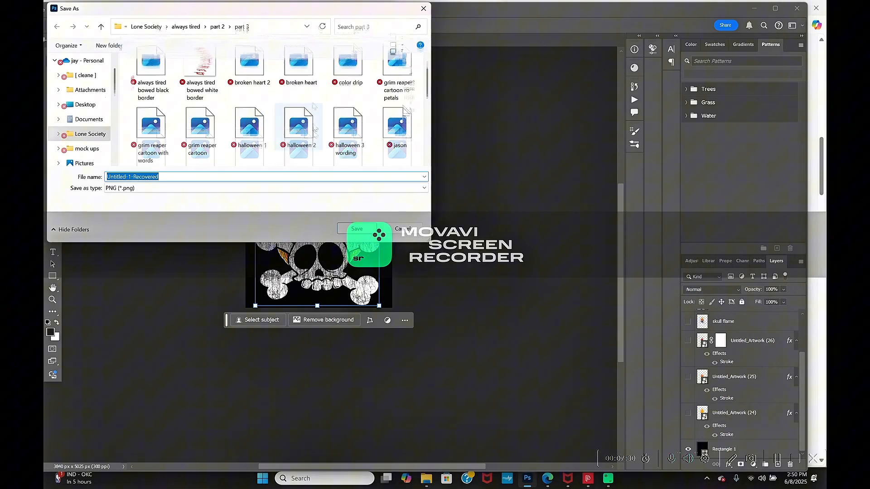
pyautogui.click(306, 76)
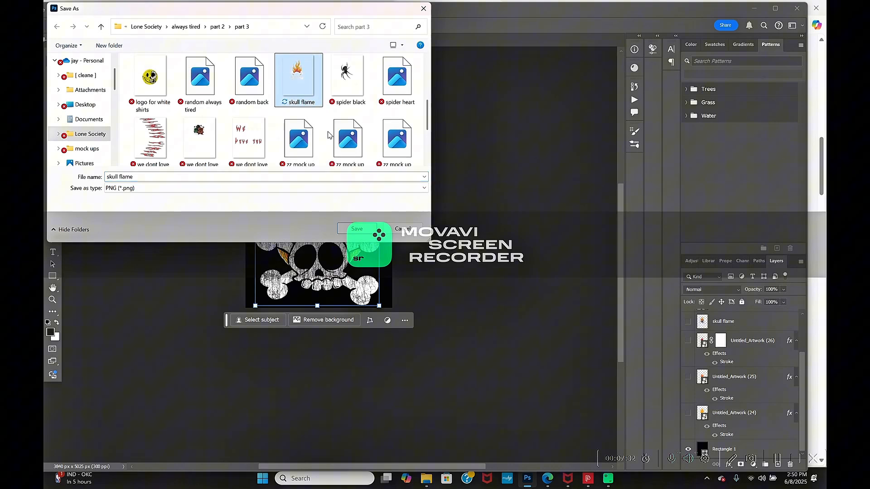
pyautogui.click(357, 229)
pyautogui.click(465, 236)
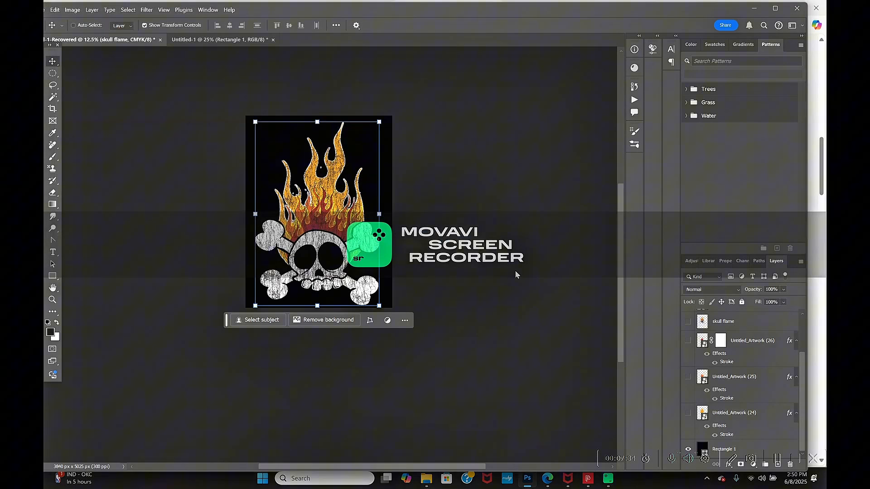